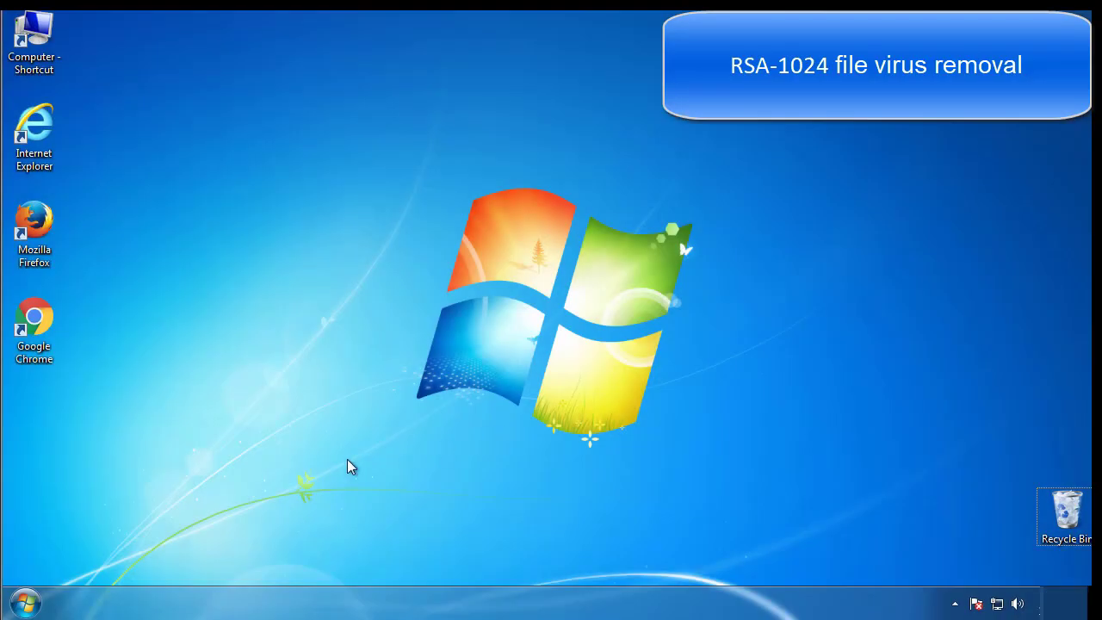
Launch System Configuration by searching msconfig from the Start menu.
left_click(26, 603)
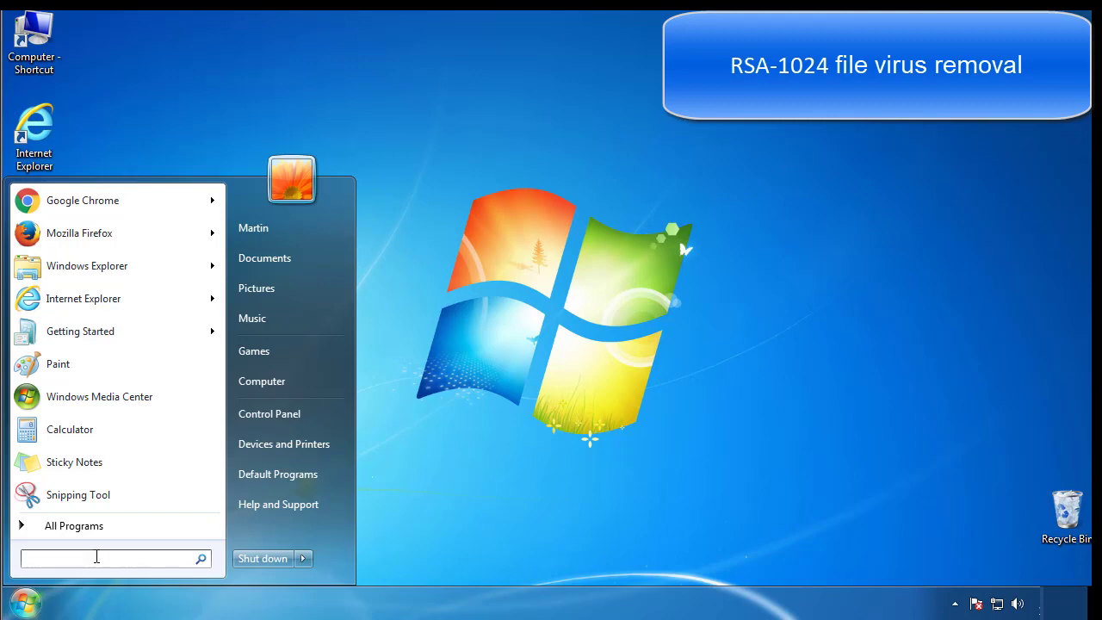
type("msconfig")
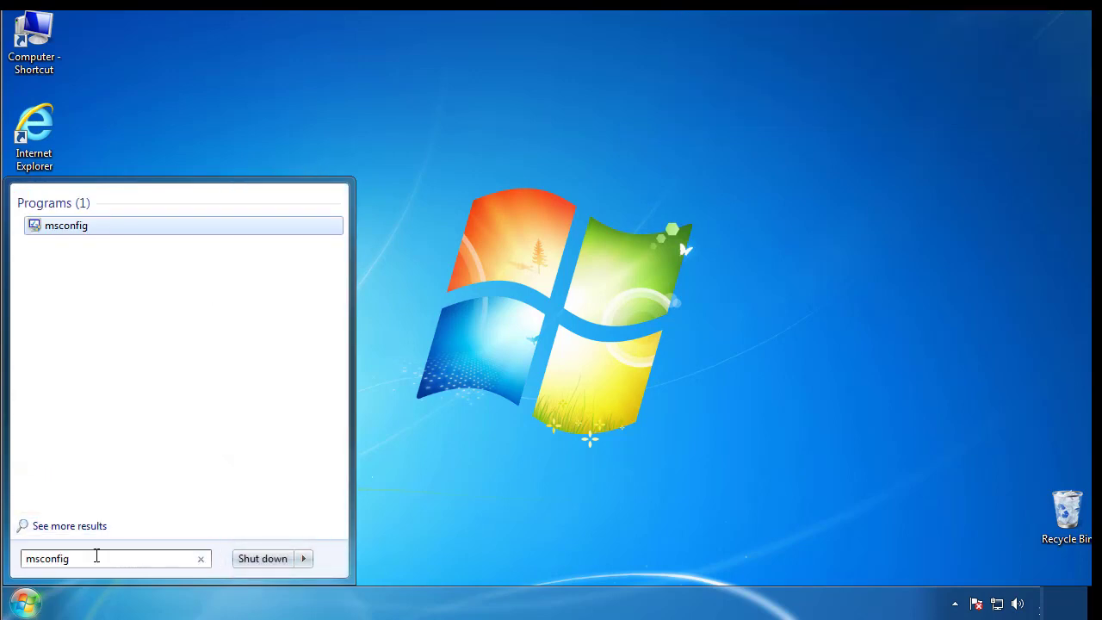
key("Return")
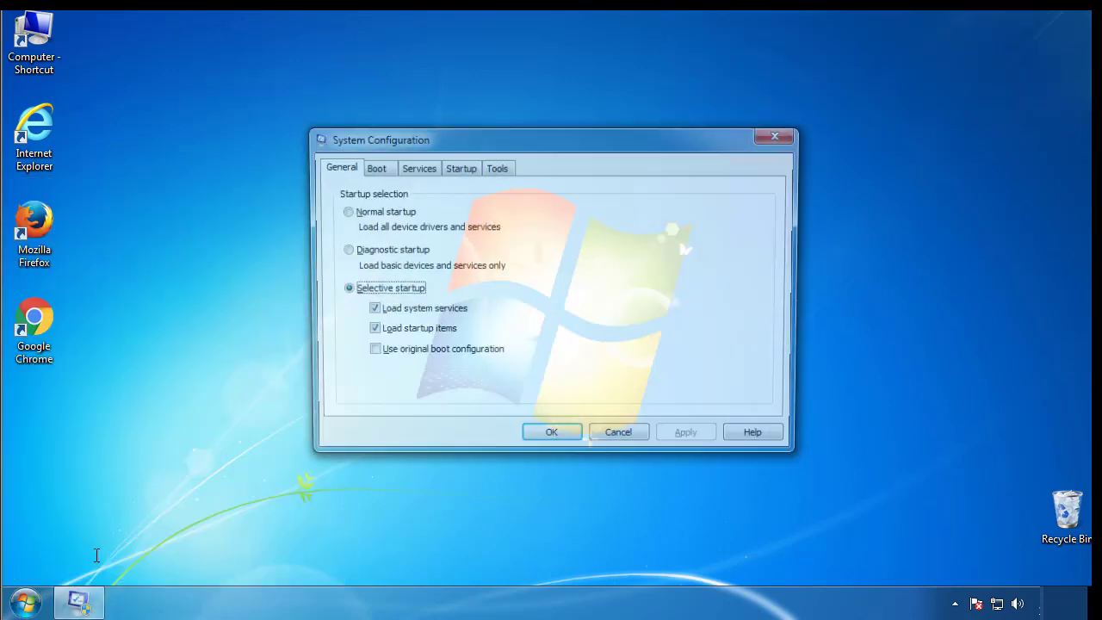
Enable Safe boot (Minimal) on the Boot tab, apply it, and restart the computer.
left_click(372, 169)
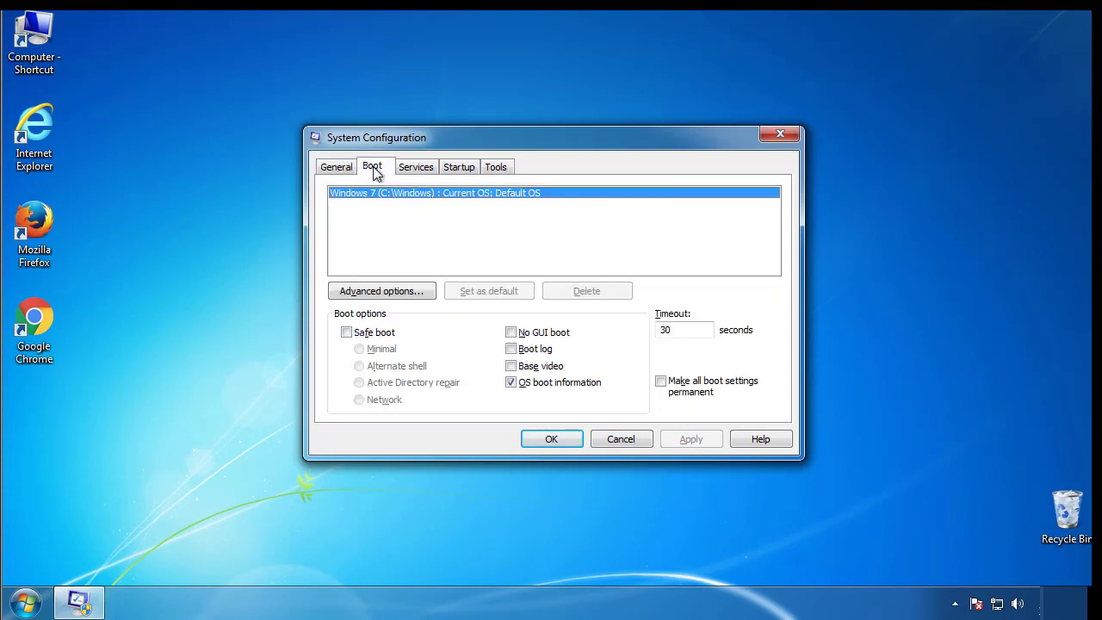
left_click(347, 333)
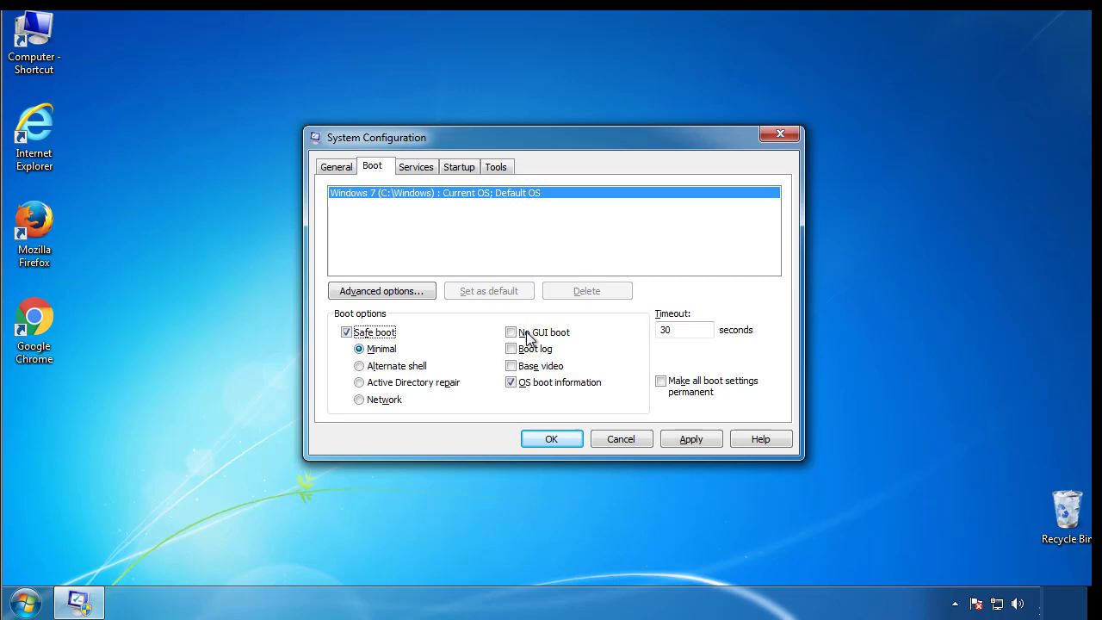
left_click(561, 443)
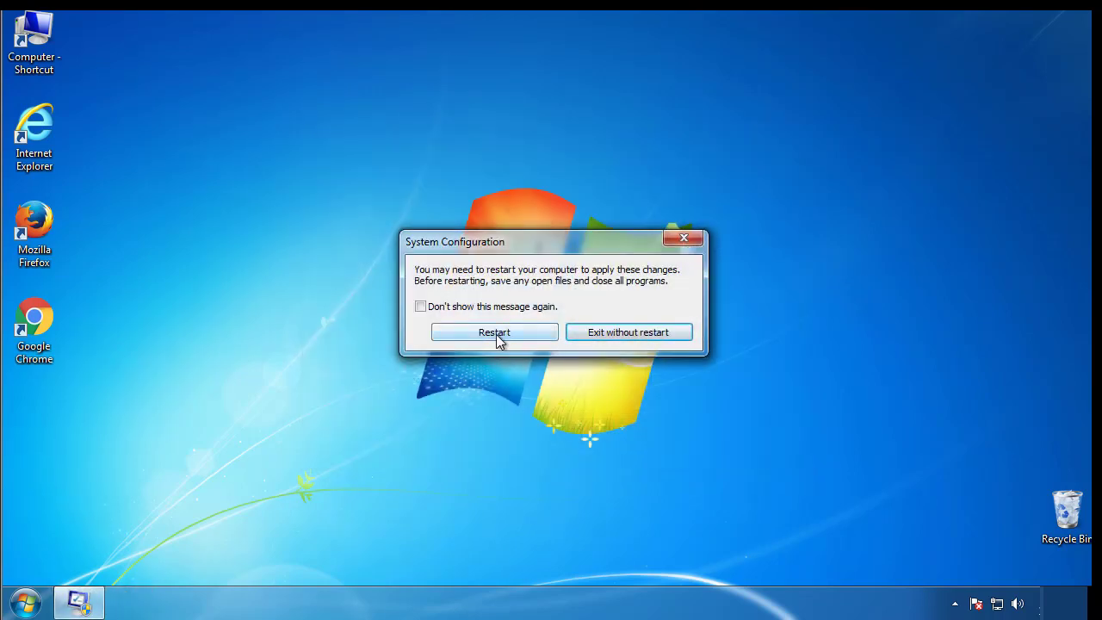
left_click(499, 335)
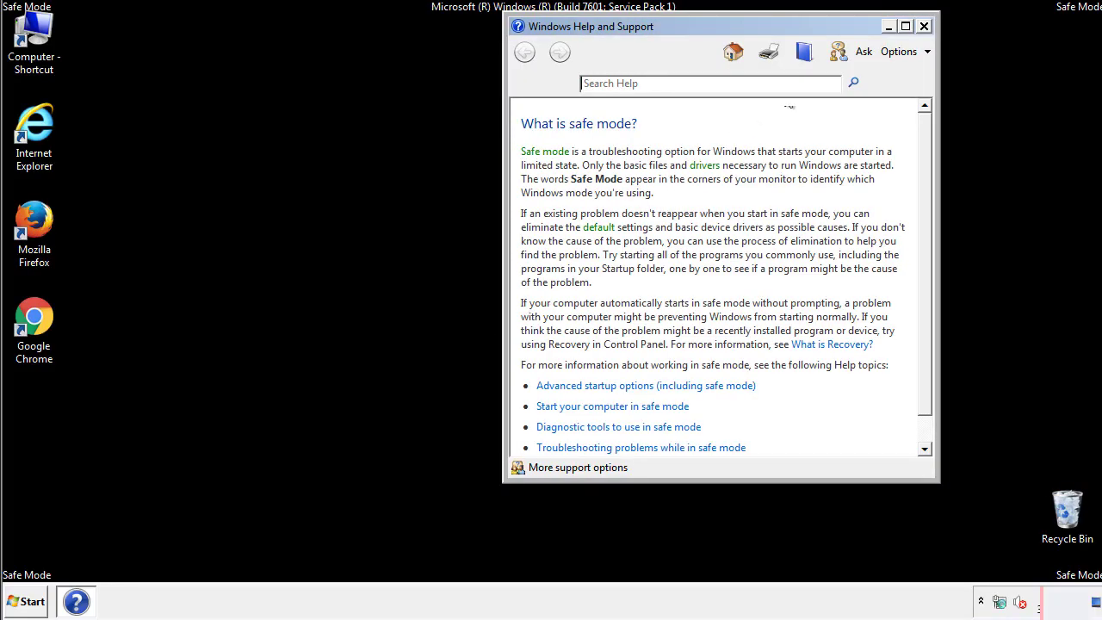
Dismiss Safe Mode help and set Folder Options to show hidden files, folders, and drives.
left_click(924, 26)
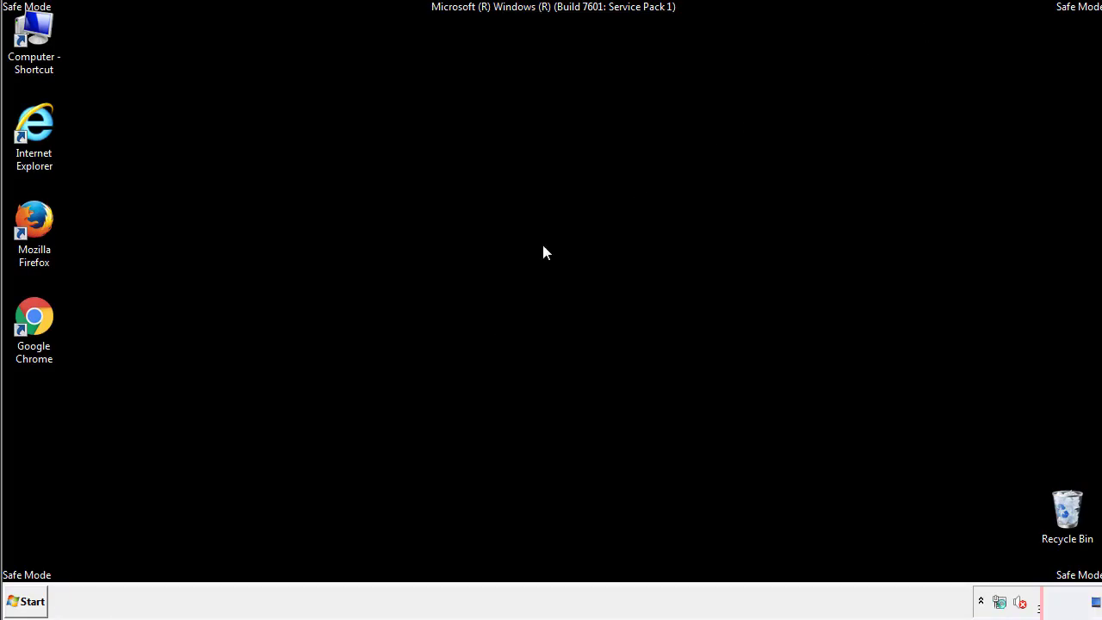
left_click(33, 600)
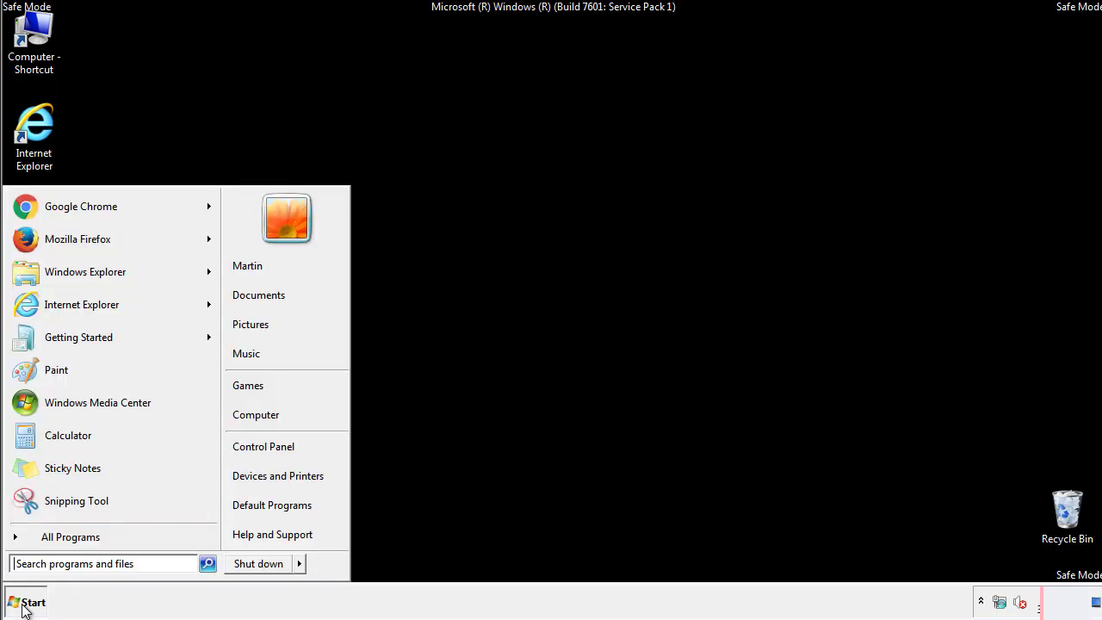
left_click(273, 445)
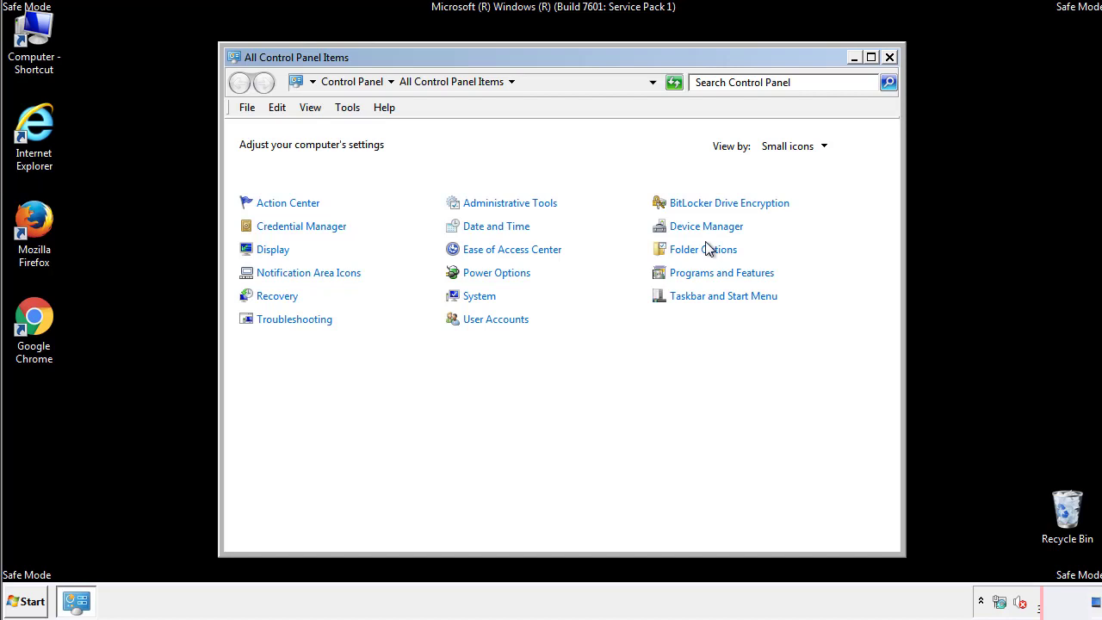
left_click(704, 249)
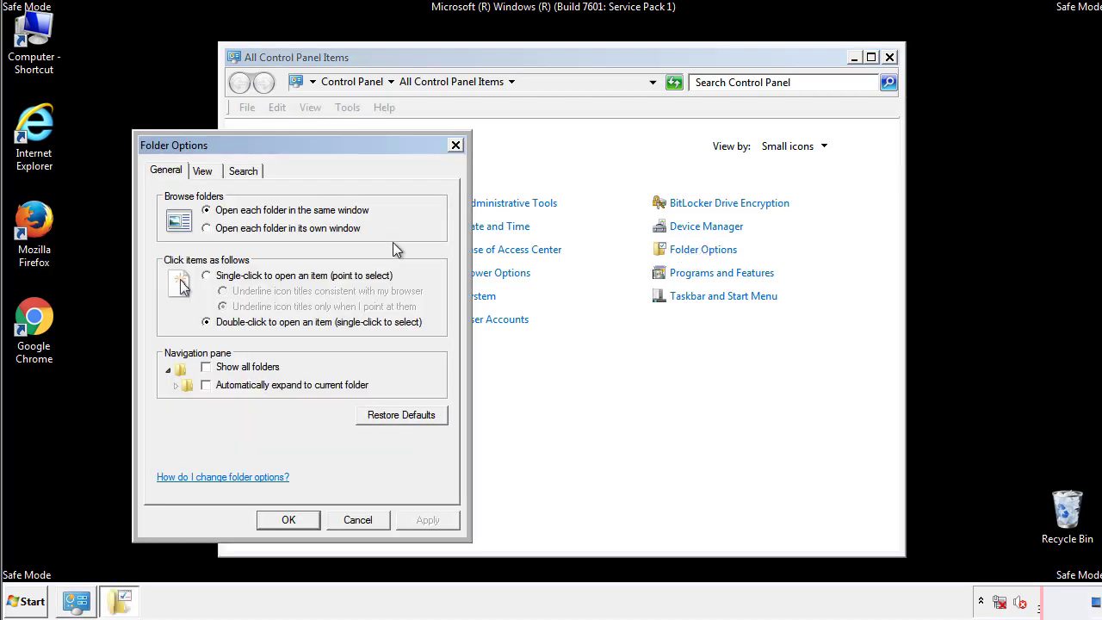
left_click(204, 171)
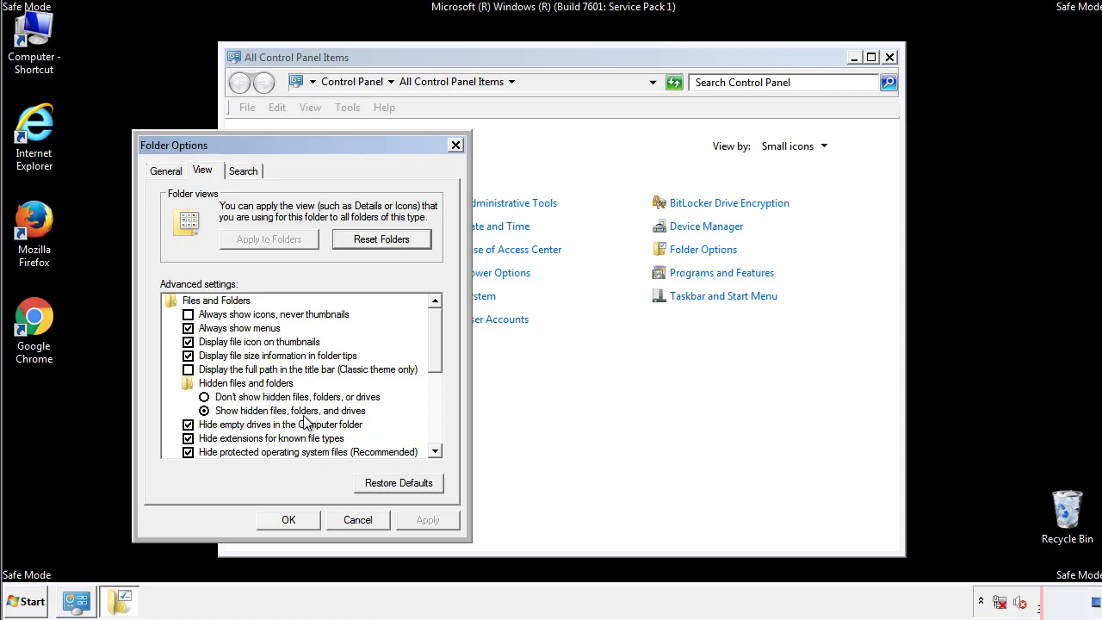
left_click(289, 519)
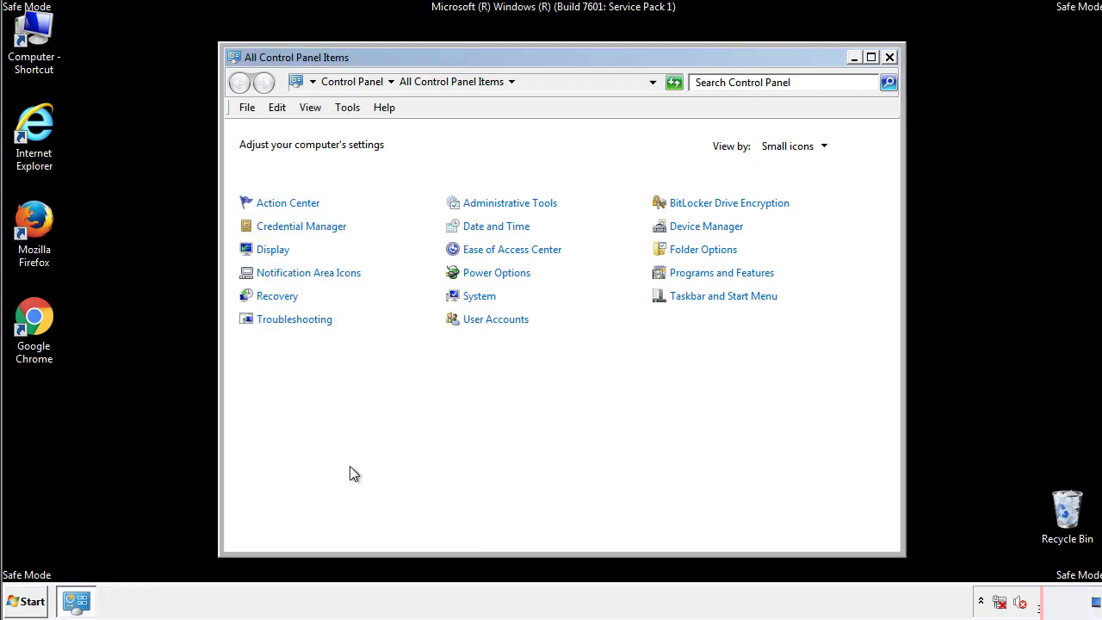
Close Control Panel and browse from Computer into C:\Windows.
left_click(889, 57)
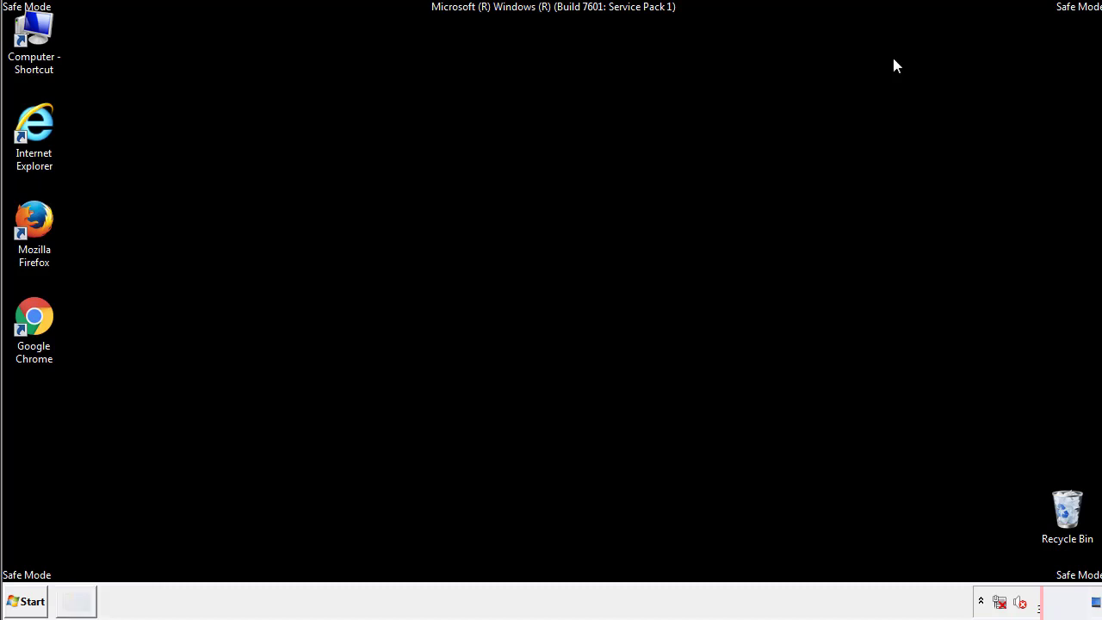
double_click(45, 30)
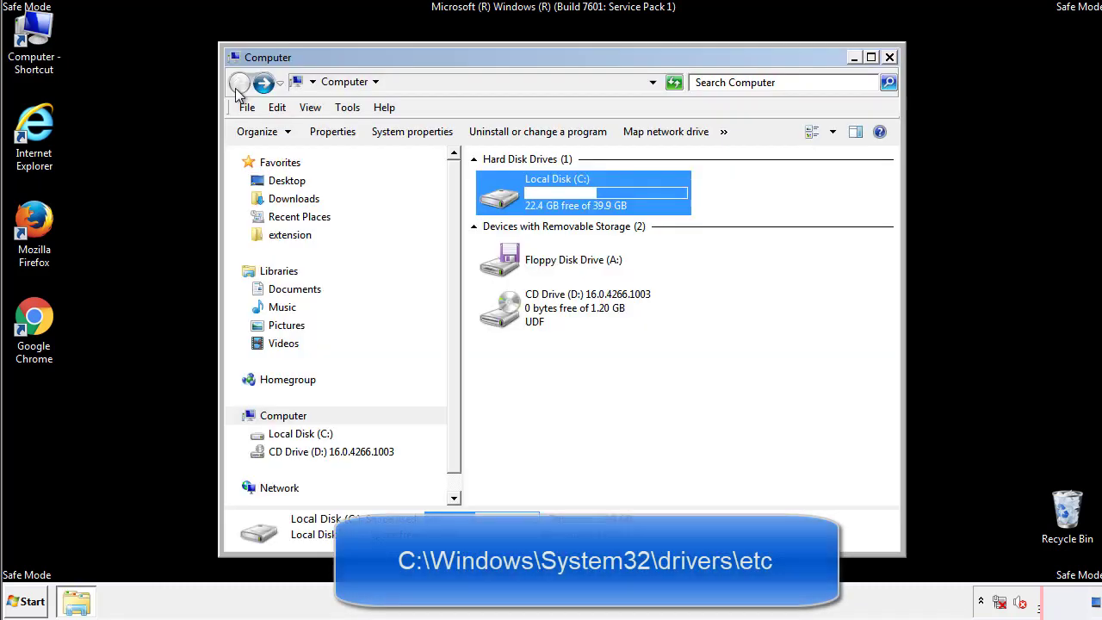
double_click(496, 193)
left_click(504, 317)
double_click(503, 317)
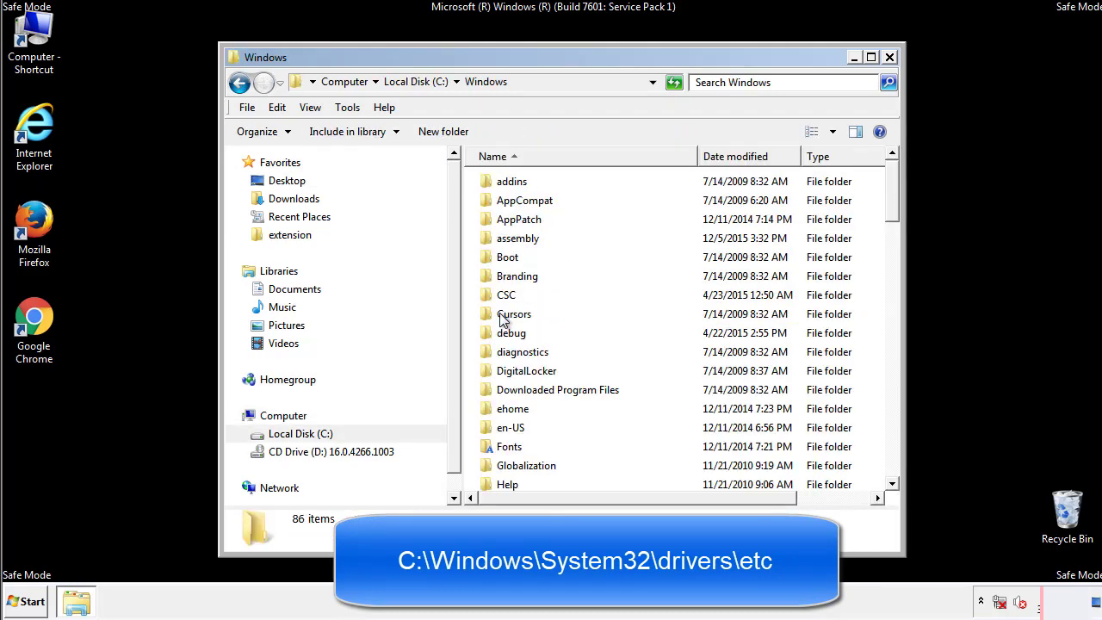
scroll(506, 387, "down", 2)
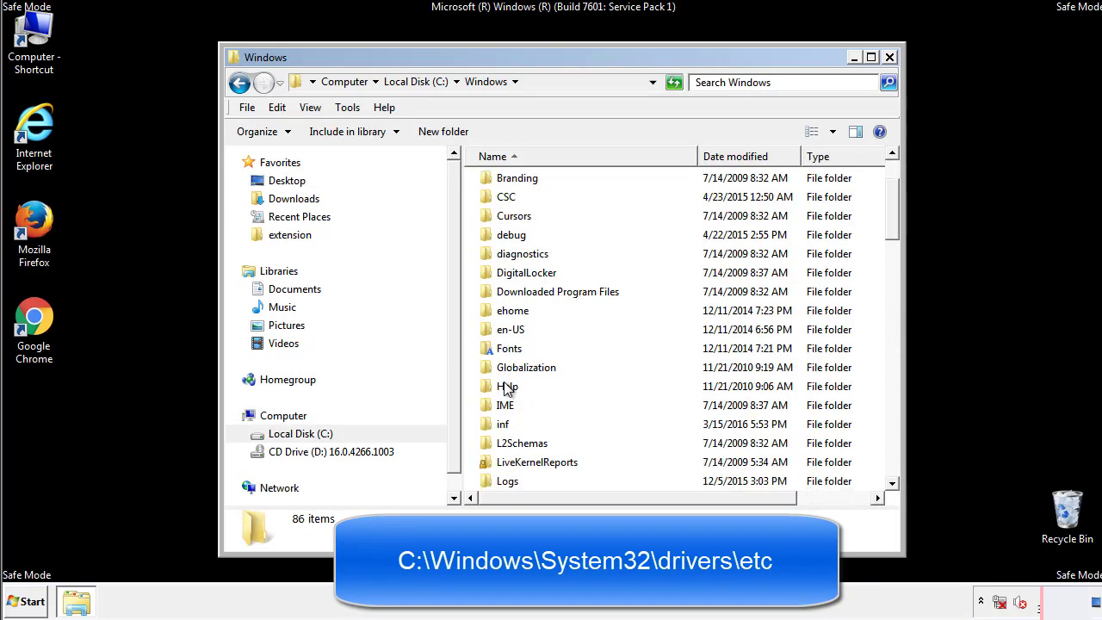
scroll(507, 389, "down", 7)
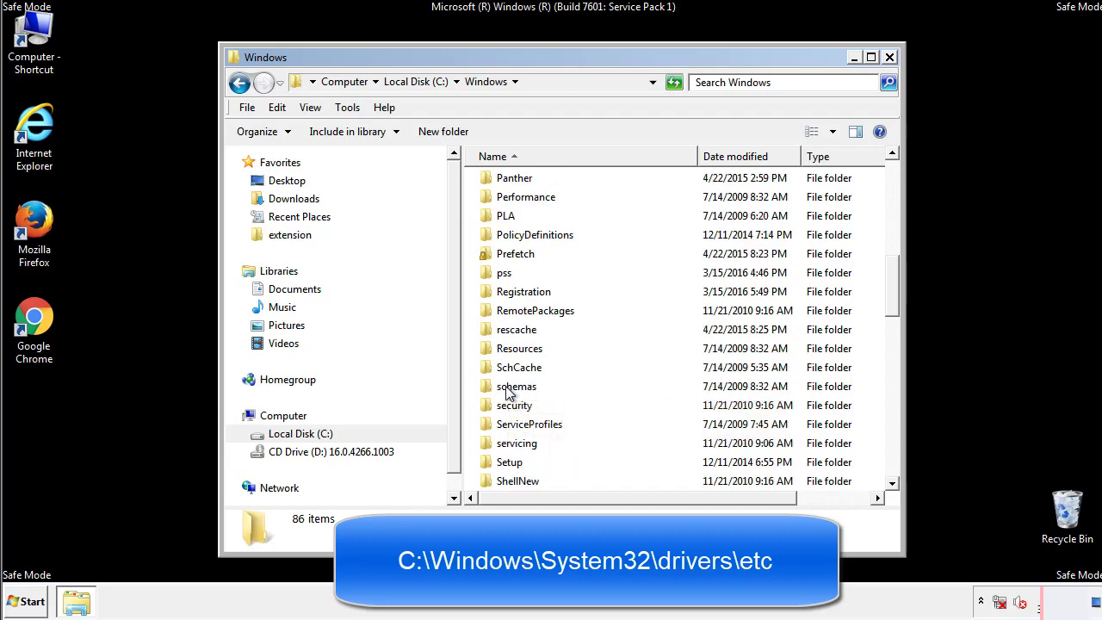
scroll(508, 391, "down", 2)
Go into System32\drivers\etc and open the hosts file, prompting a program choice.
double_click(520, 444)
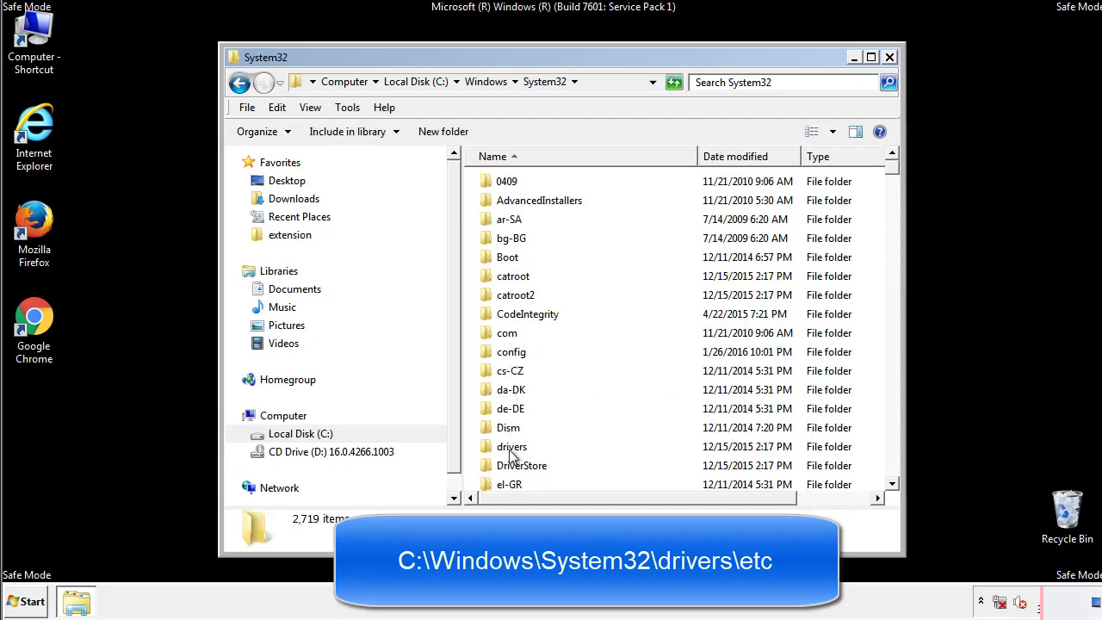
double_click(511, 448)
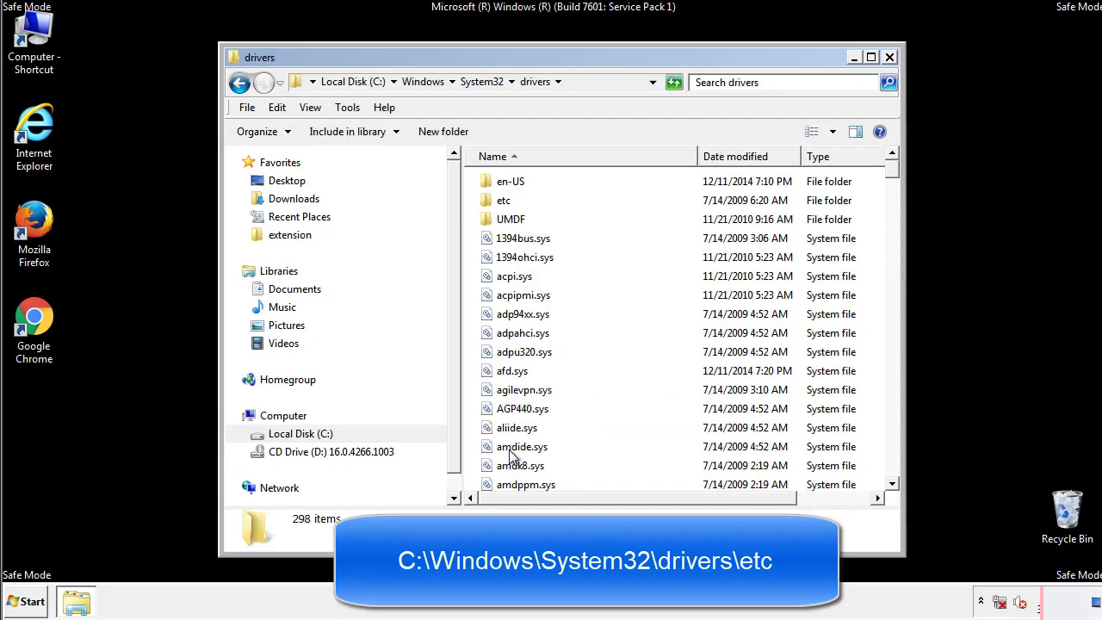
double_click(493, 205)
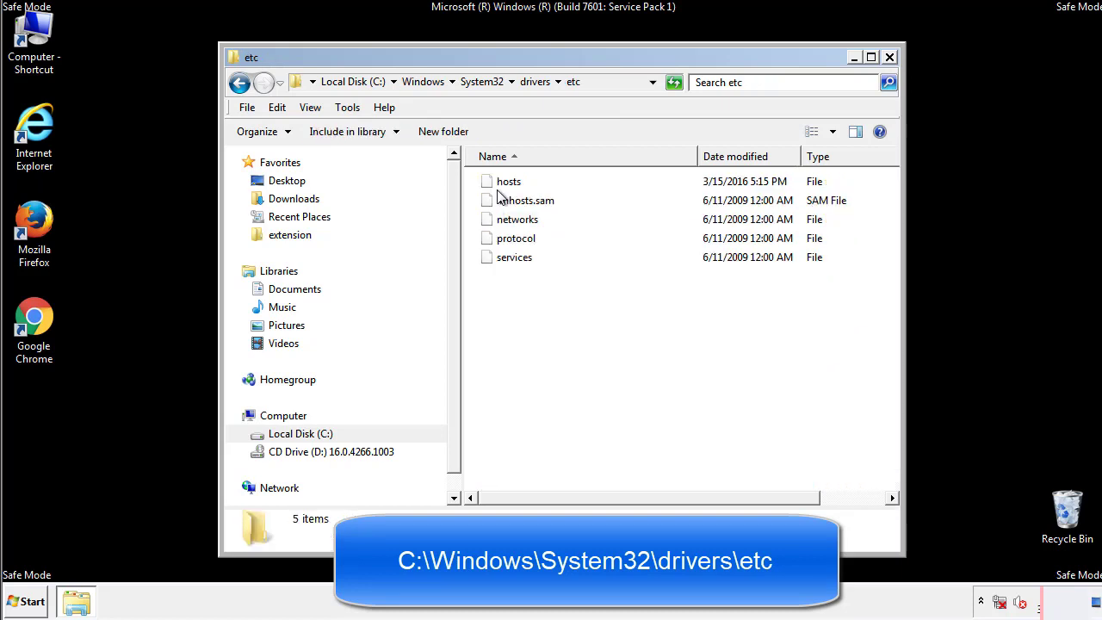
double_click(498, 183)
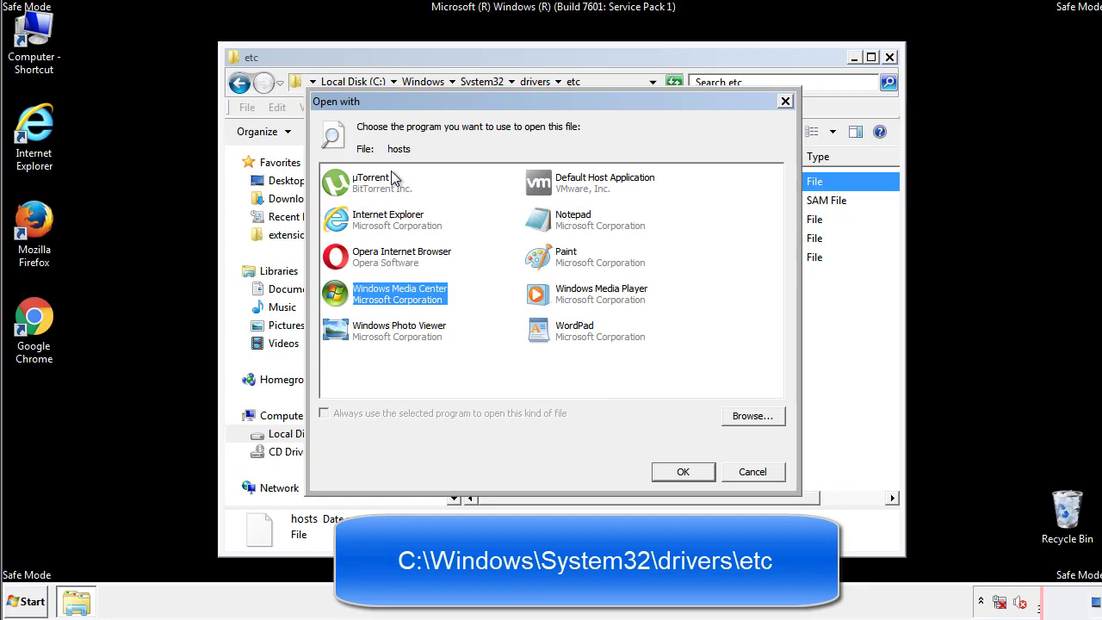
Open the hosts file in Notepad and position its window fully on screen.
left_click(557, 225)
left_click(682, 472)
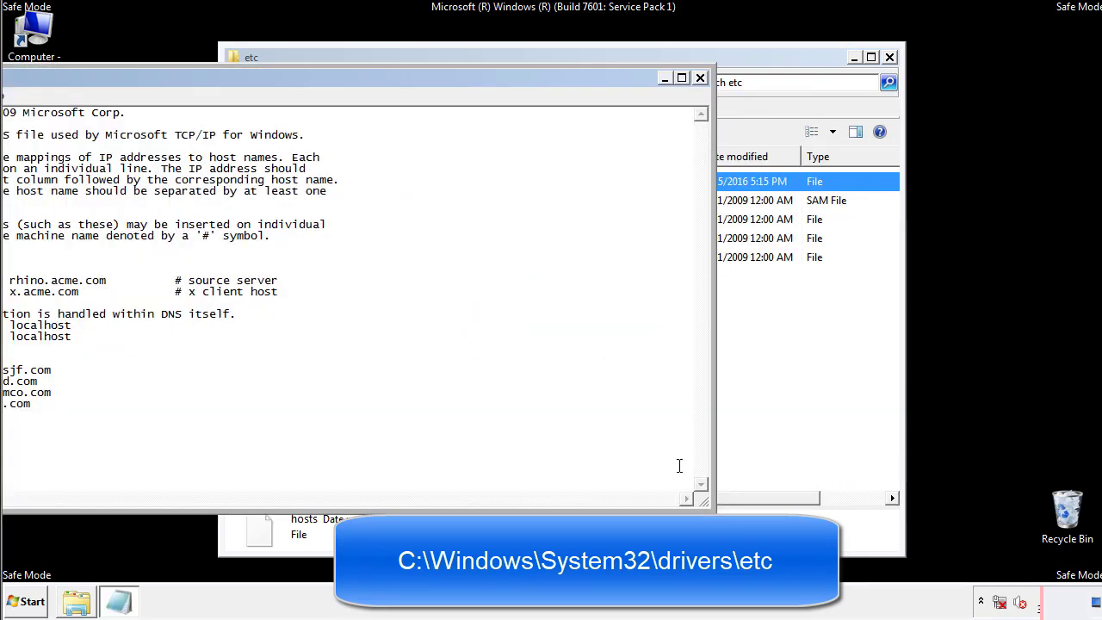
left_click_drag(450, 77, 701, 94)
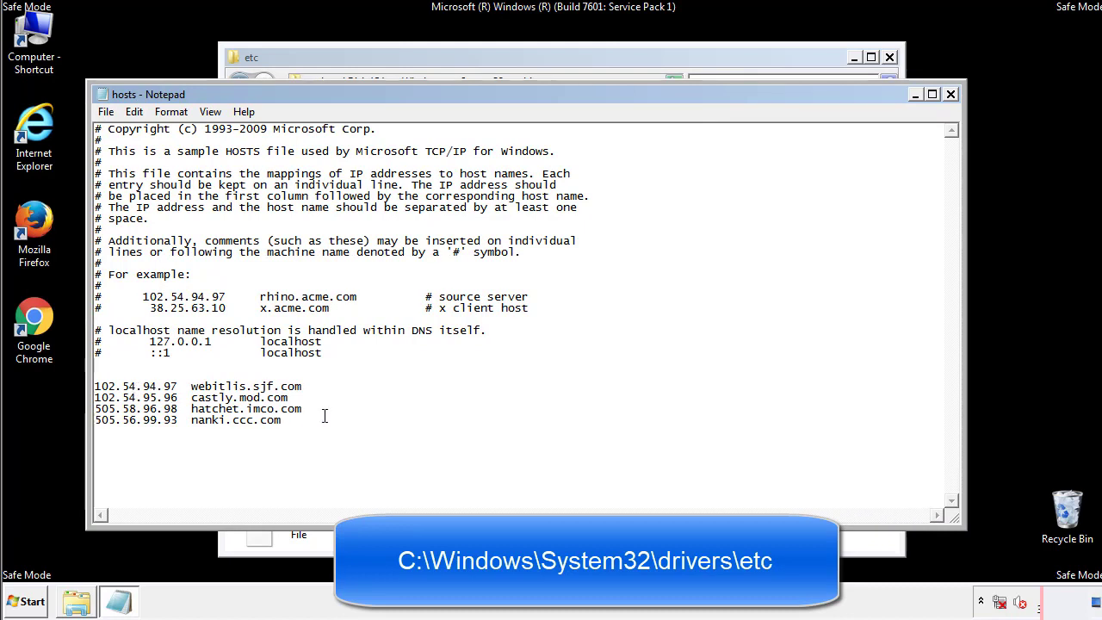
Delete the last four host entries, save hosts, and close the etc folder.
left_click_drag(308, 421, 95, 385)
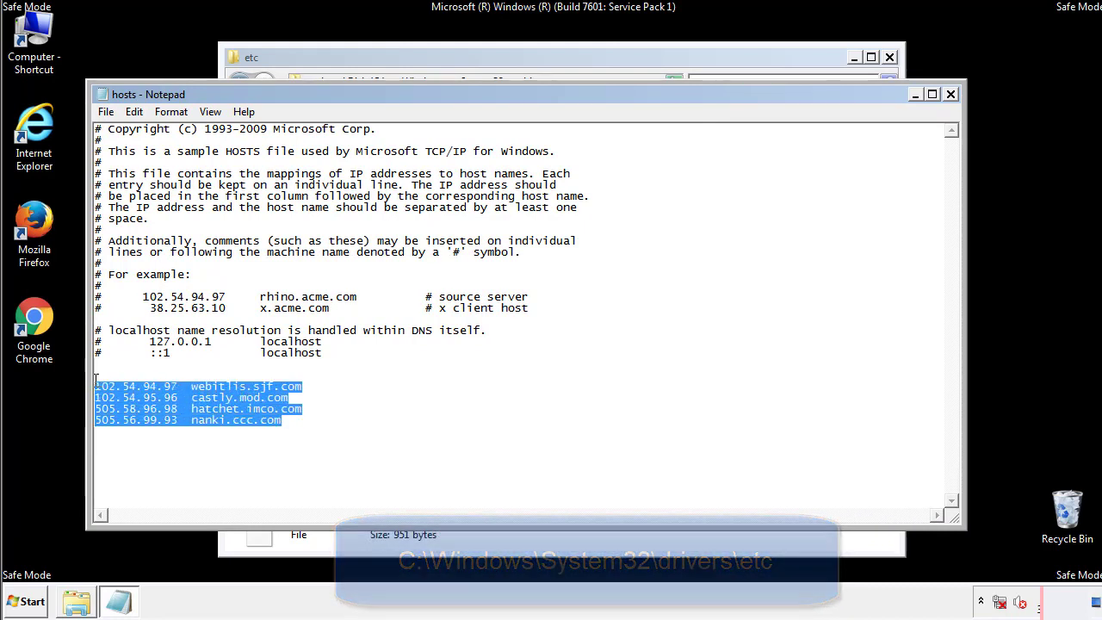
key("Delete")
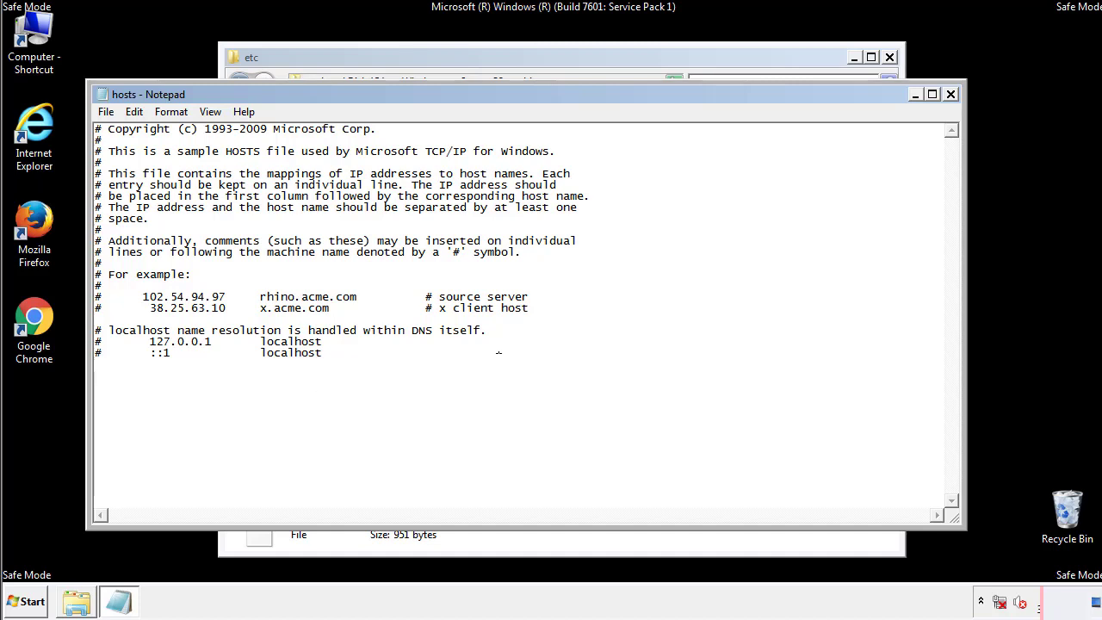
left_click(951, 95)
left_click(488, 315)
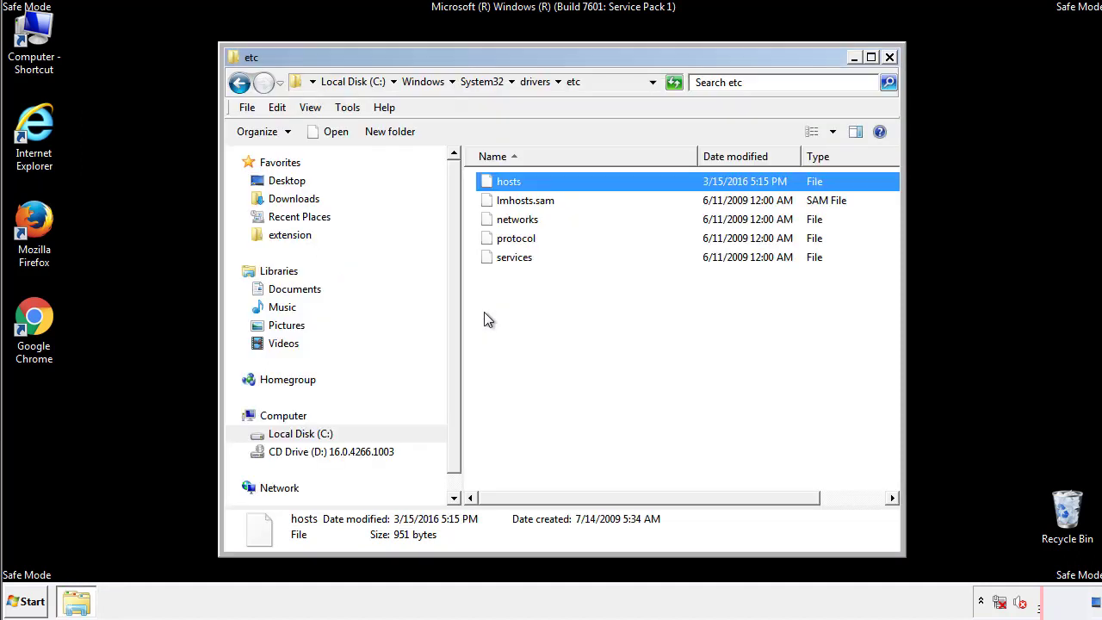
left_click(889, 58)
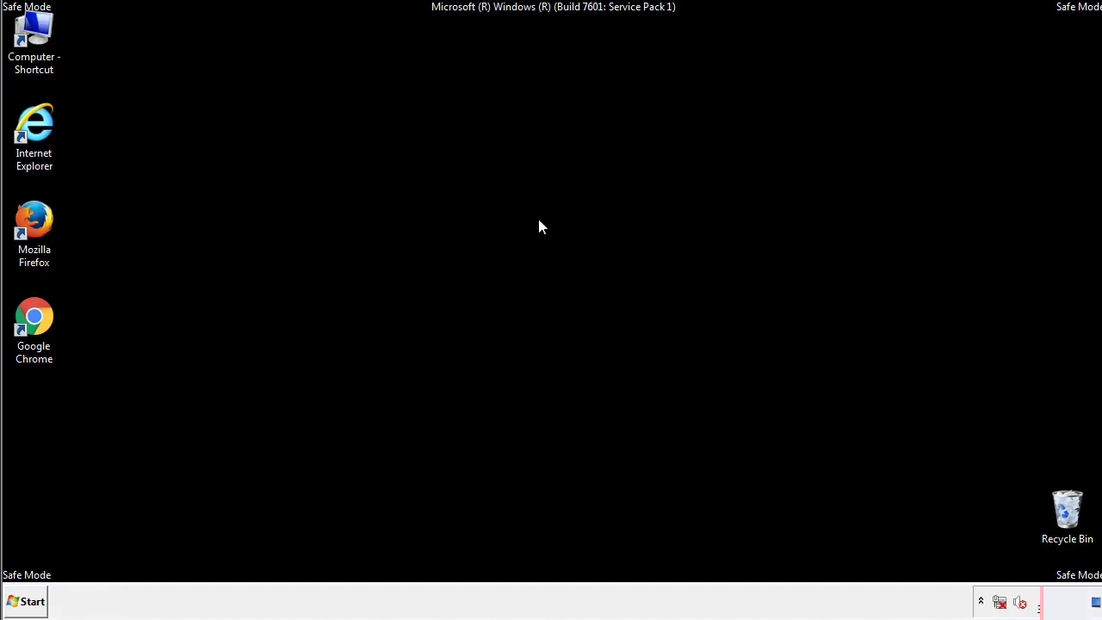
Open the Startup folder from Start > All Programs.
left_click(28, 601)
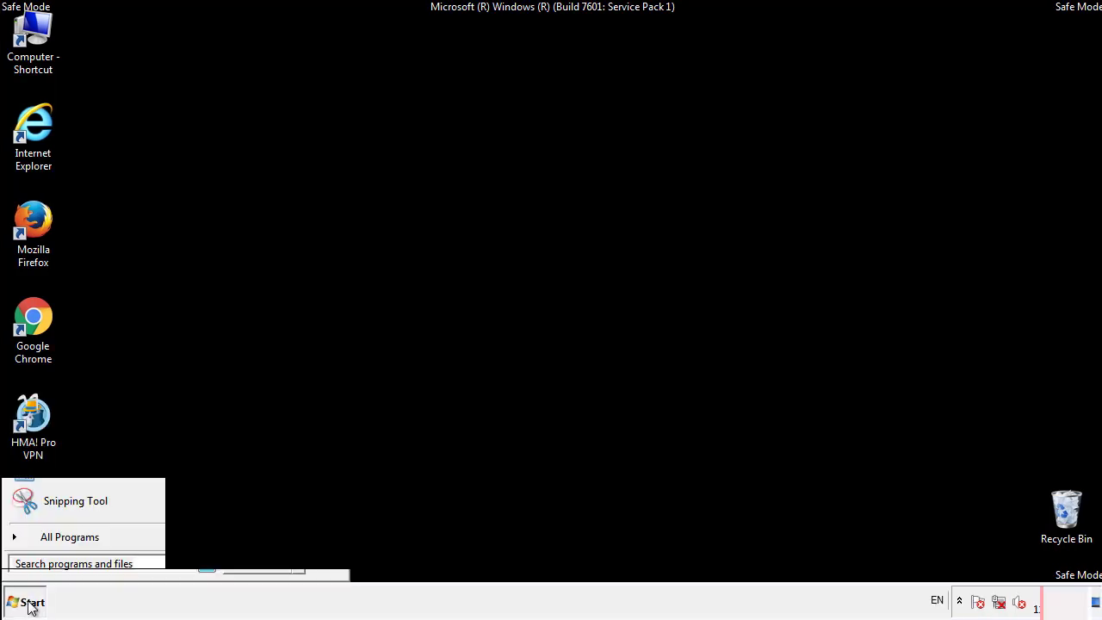
left_click(49, 543)
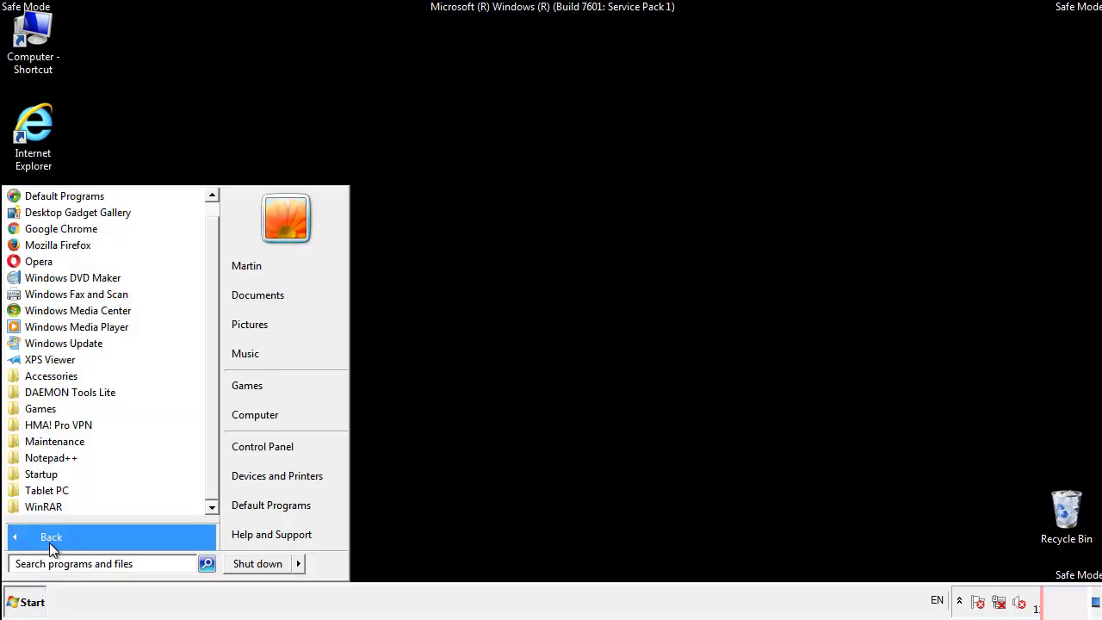
right_click(47, 474)
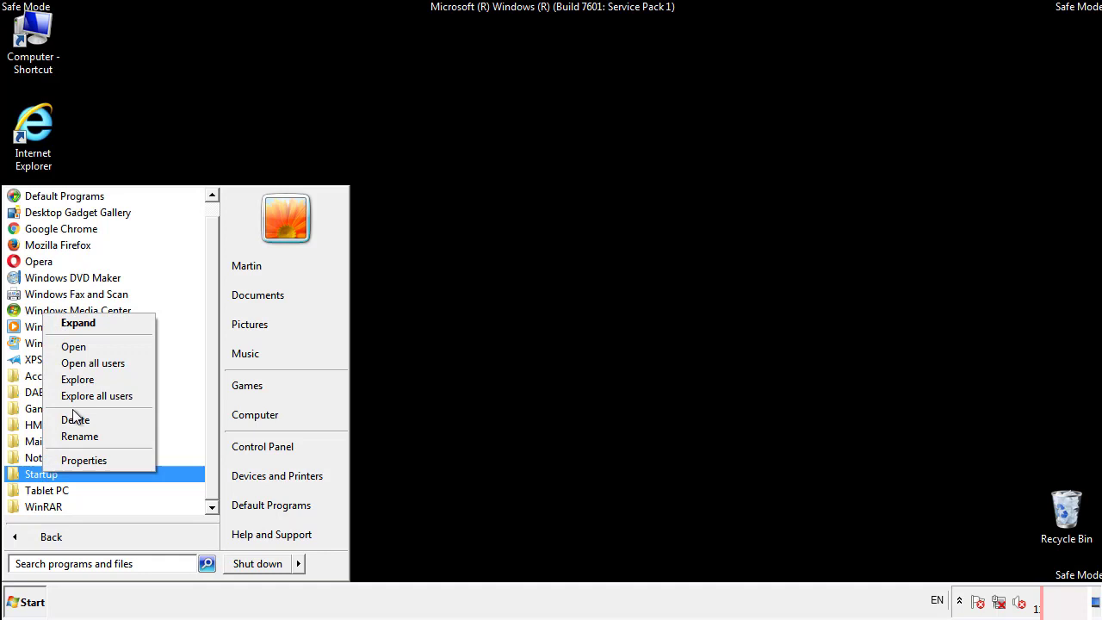
left_click(84, 346)
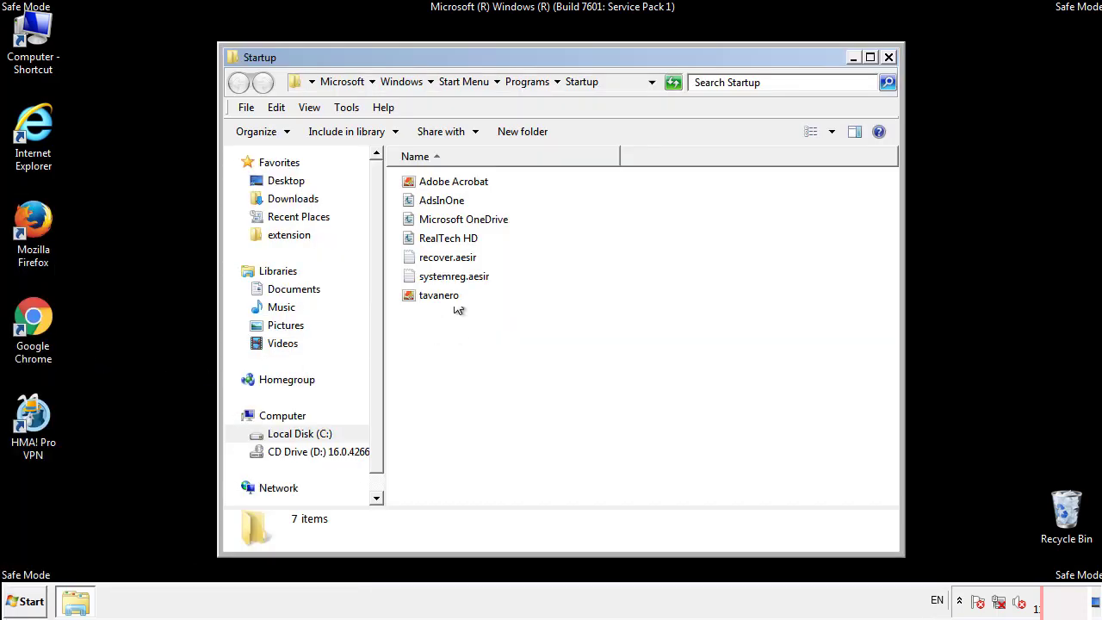
Delete AdsInOne, recover.aesir, systemreg.aesir and tavanero to the Recycle Bin and close the folder.
left_click(449, 203)
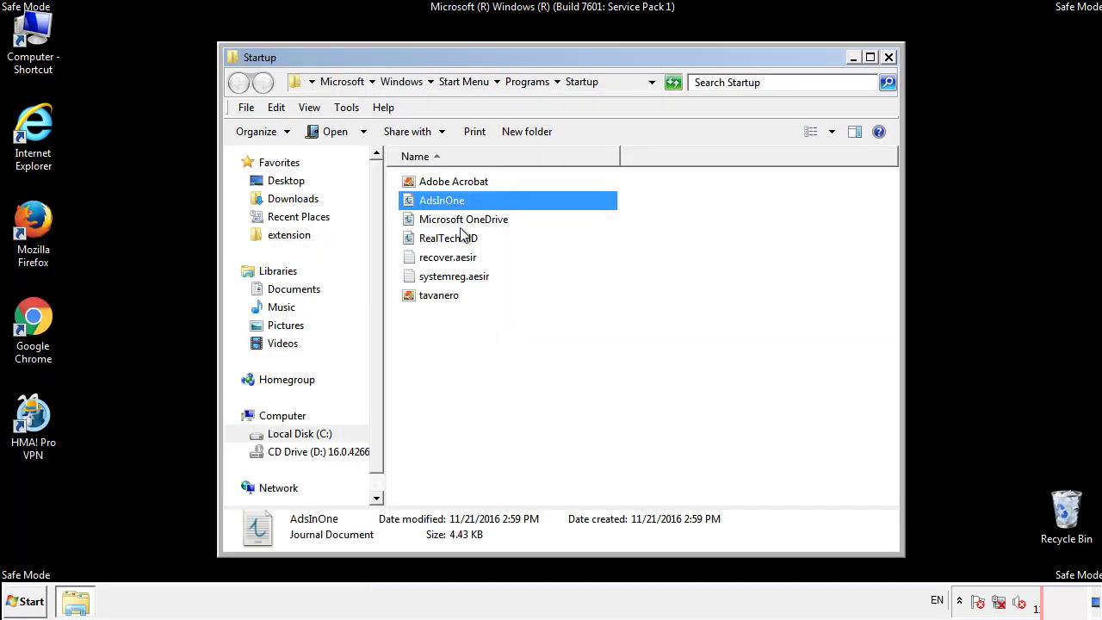
left_click(450, 257, "ctrl")
left_click(456, 276, "ctrl")
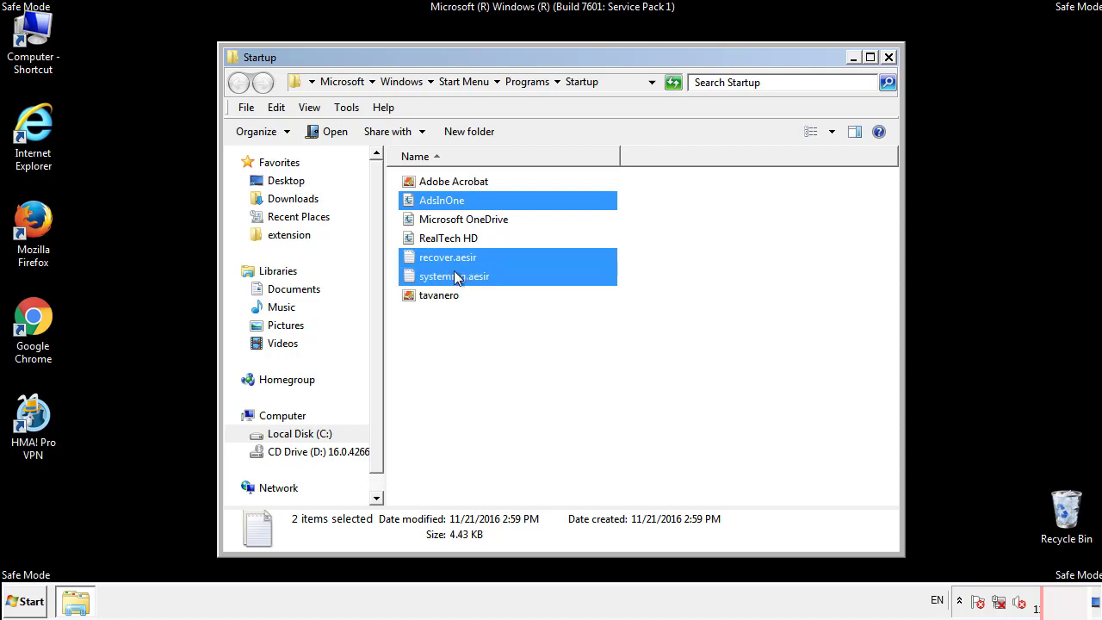
left_click(440, 293, "ctrl")
right_click(436, 296)
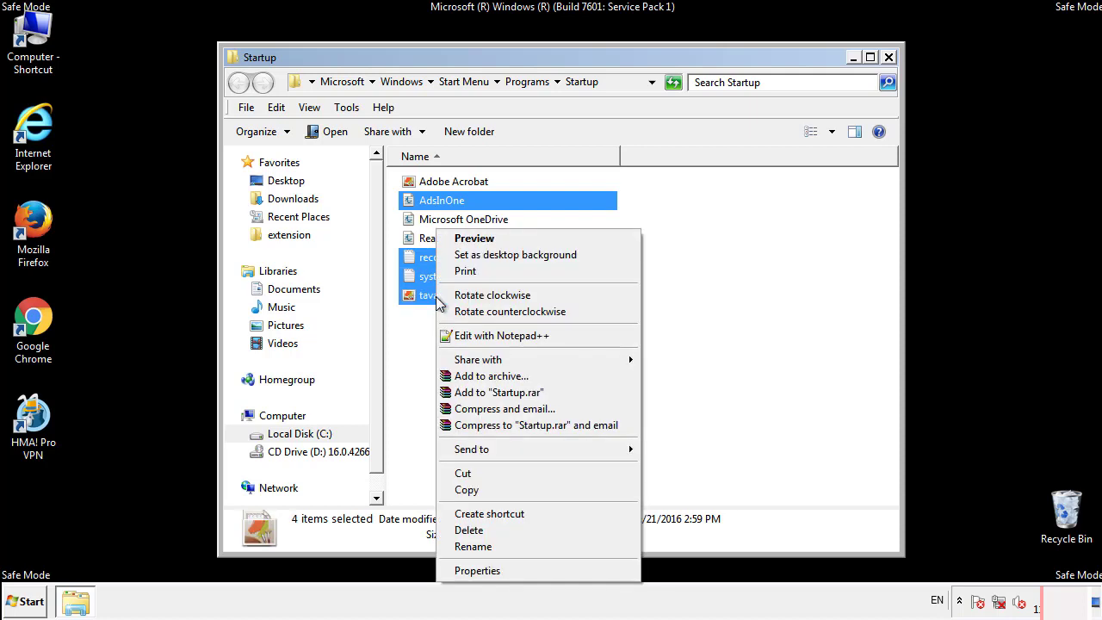
left_click(465, 529)
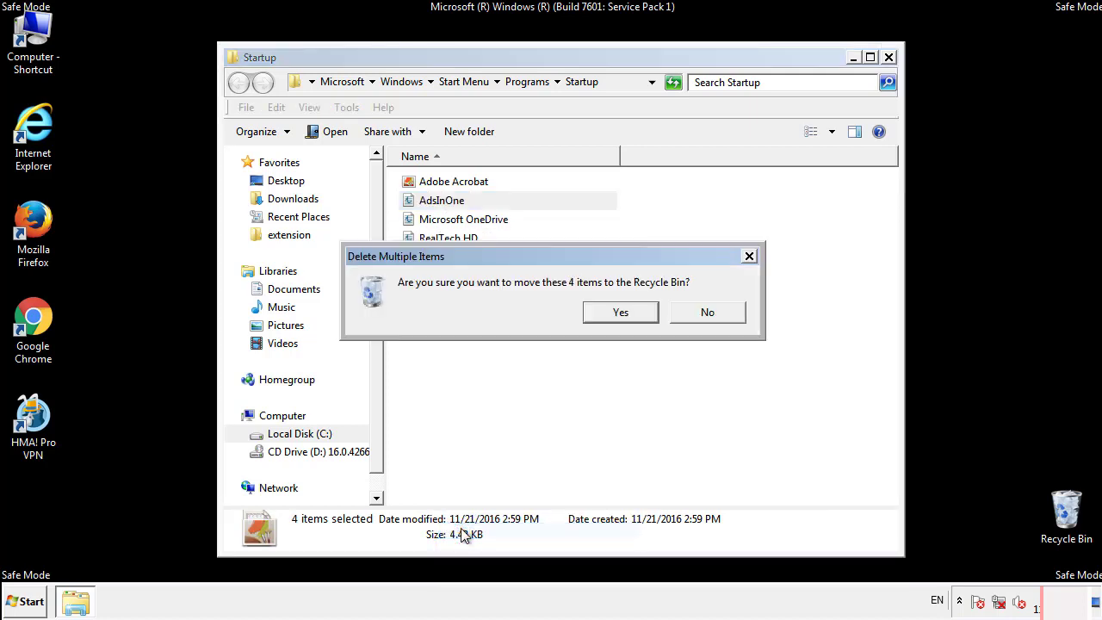
left_click(608, 315)
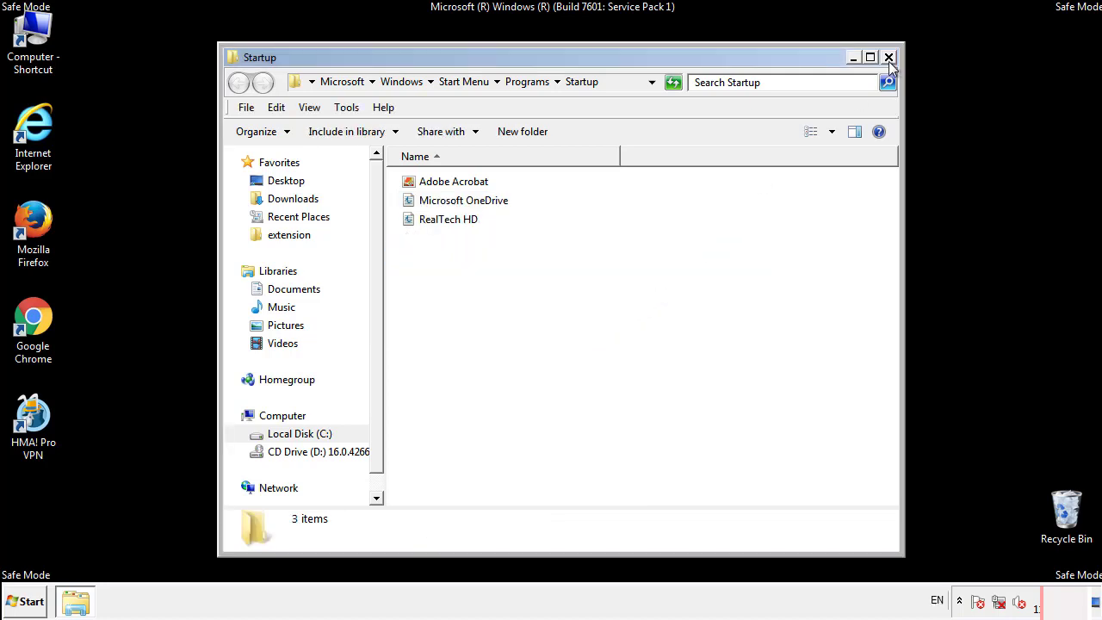
left_click(889, 59)
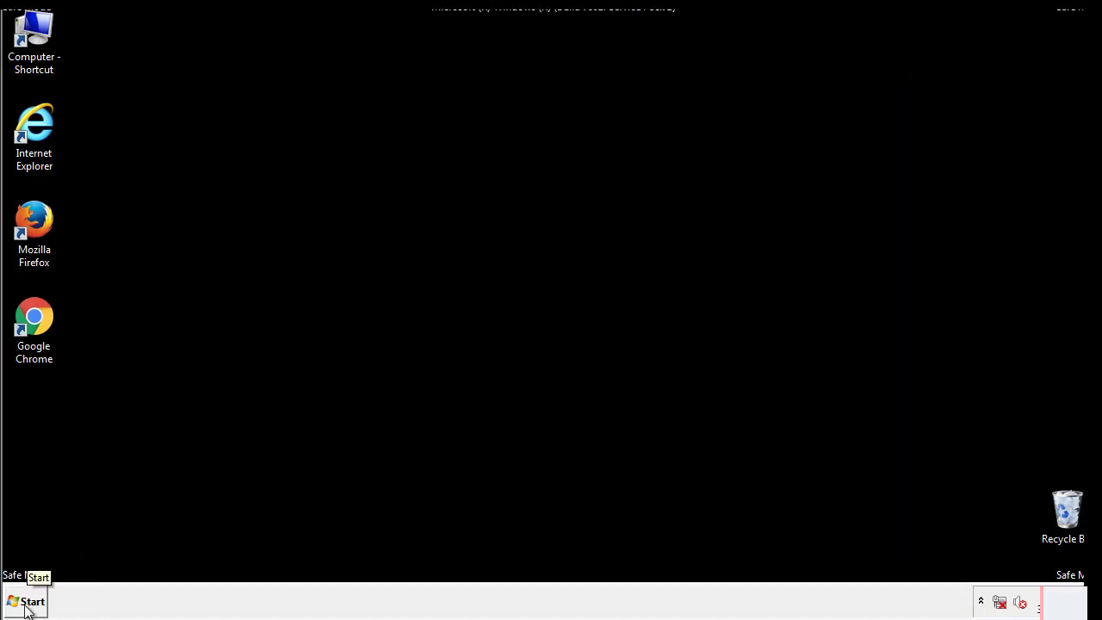
Launch Registry Editor by searching regedit from the Start menu.
left_click(27, 603)
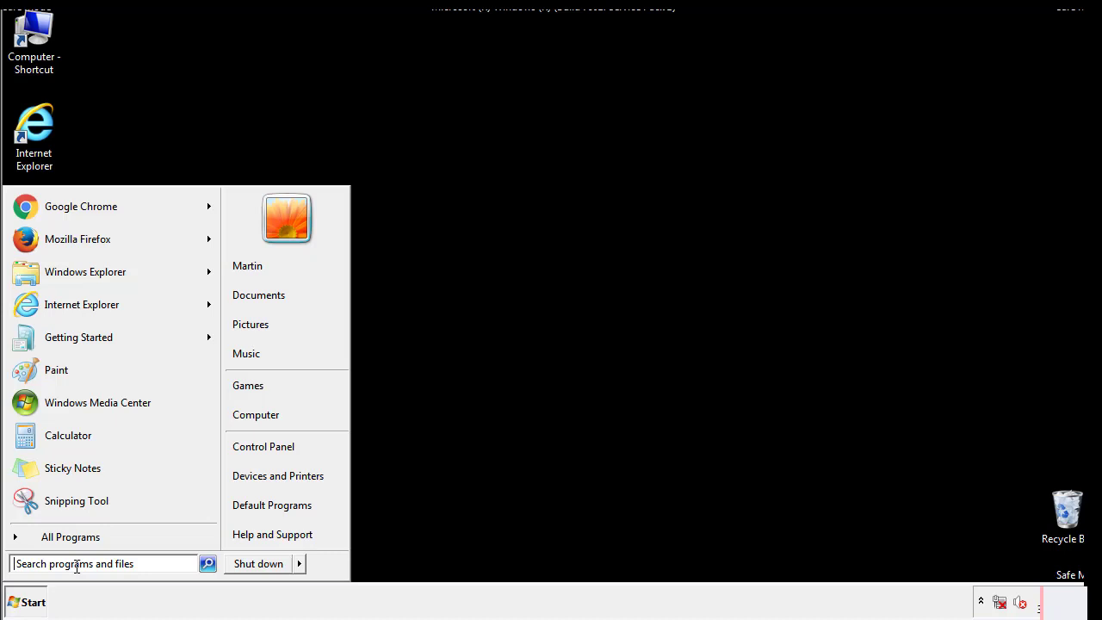
type("reged")
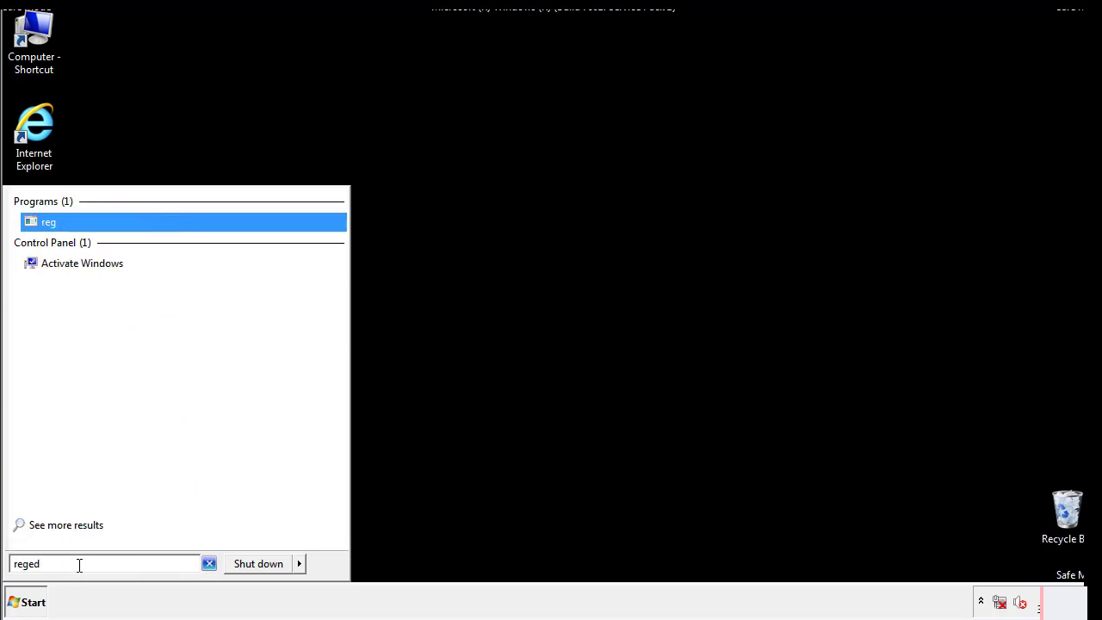
type("it")
key("Return")
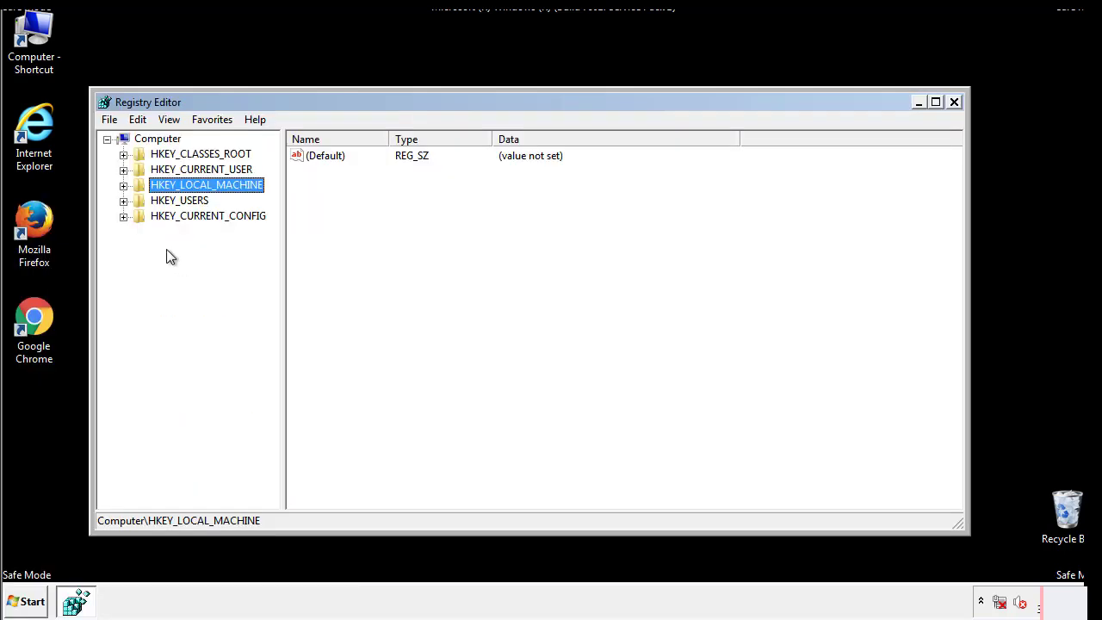
Expand HKEY_LOCAL_MACHINE\SOFTWARE\Microsoft\Windows\CurrentVersion to reveal the Run key.
left_click(124, 187)
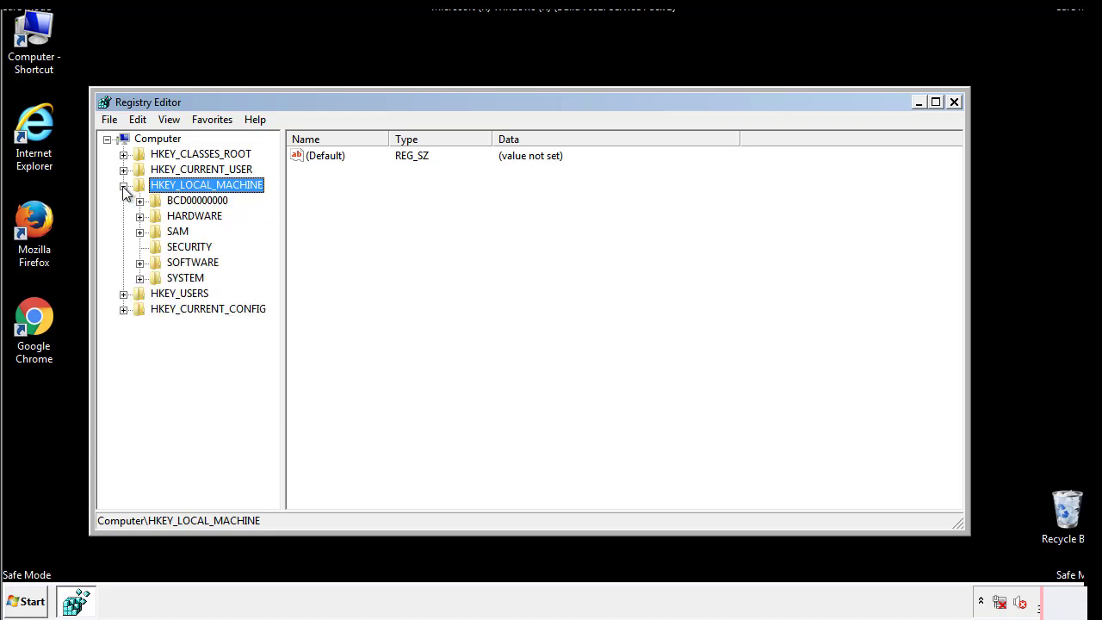
left_click(139, 263)
scroll(272, 267, "down", 1)
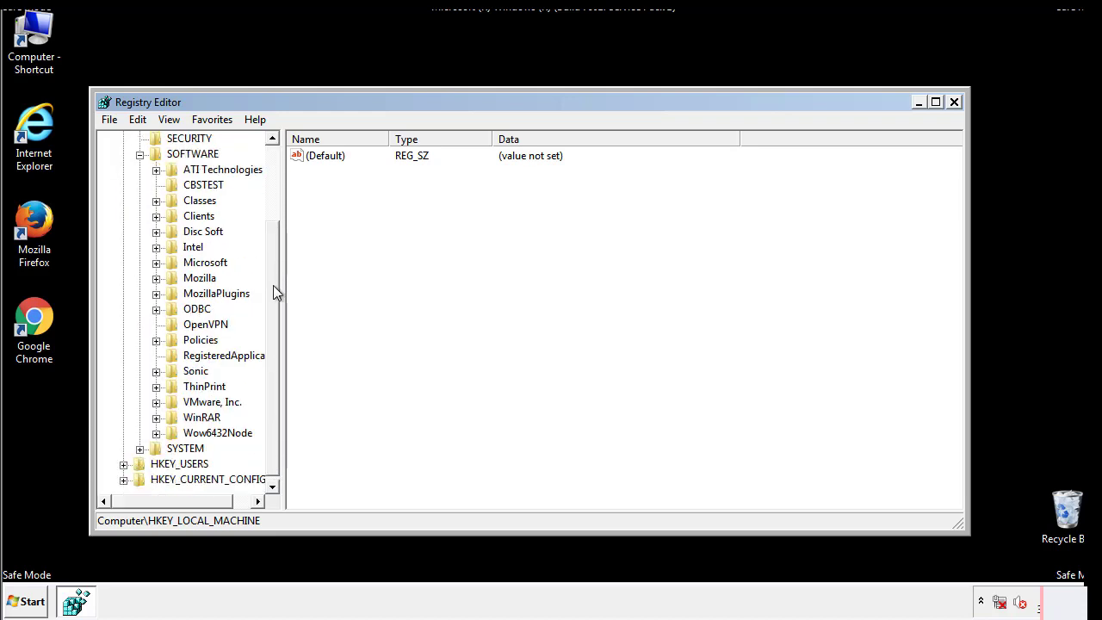
left_click(156, 263)
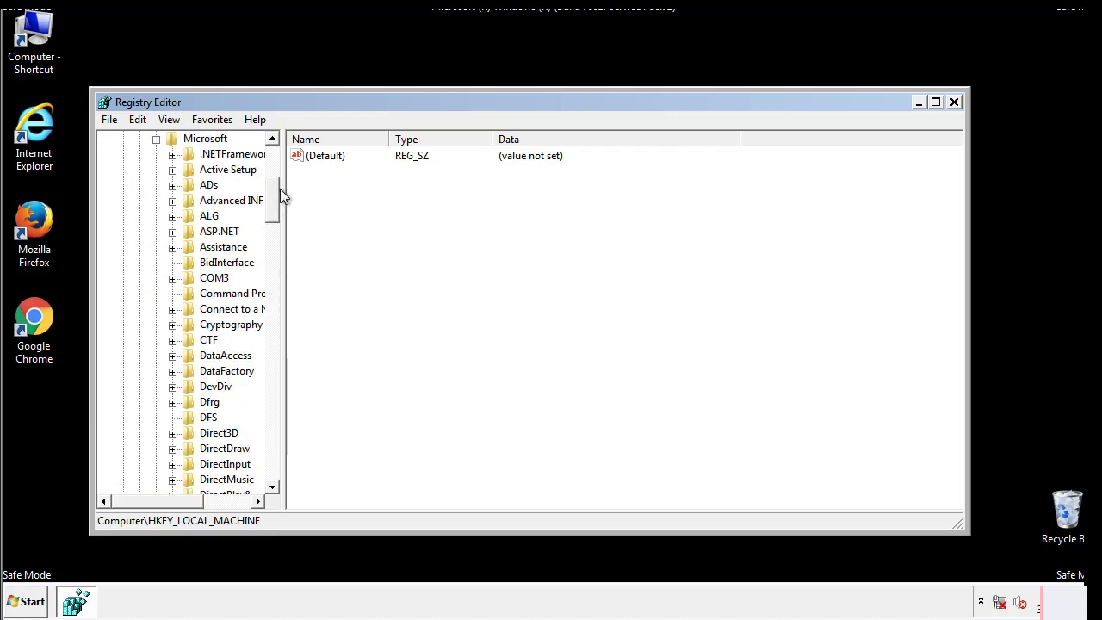
mouse_move(273, 216)
left_mouse_down()
mouse_move(274, 456)
mouse_move(273, 444)
left_mouse_up()
left_click(172, 262)
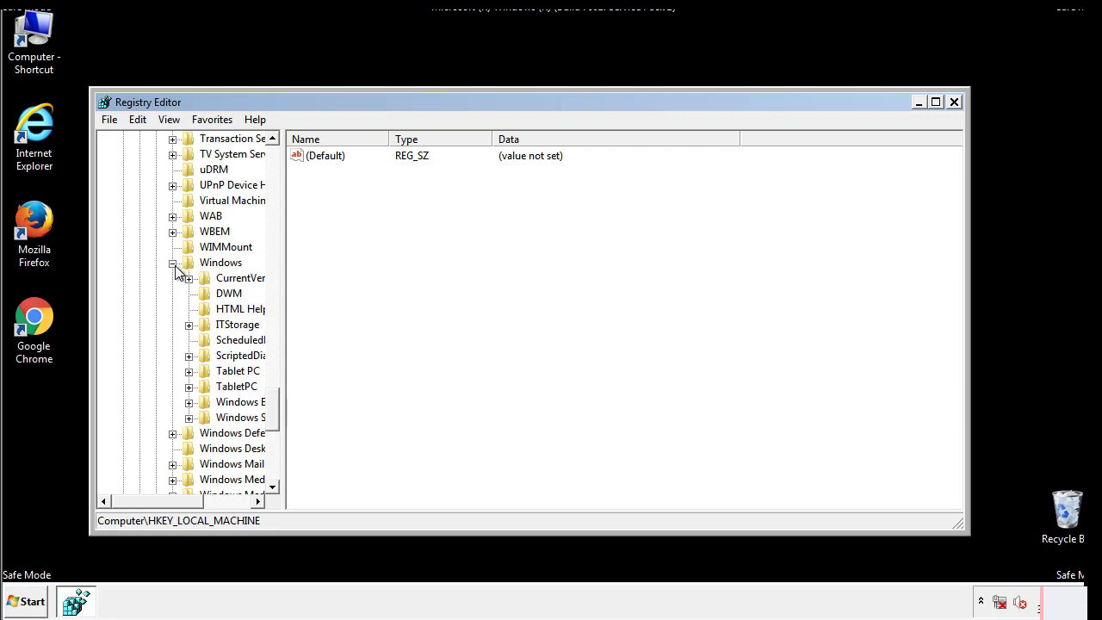
left_click_drag(151, 501, 175, 505)
left_click(141, 279)
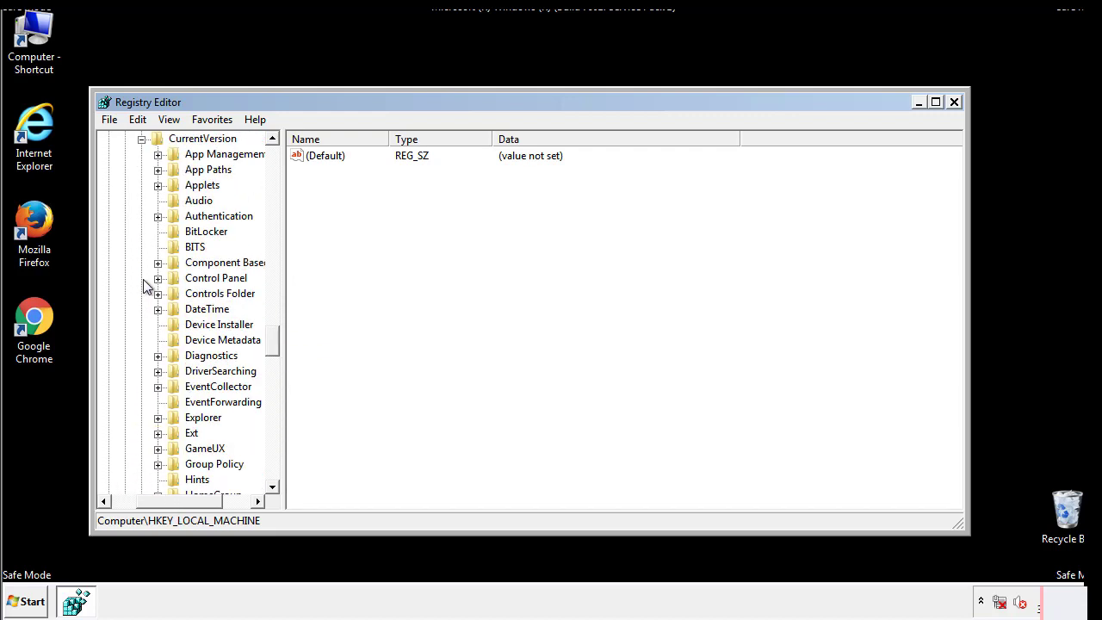
left_click_drag(280, 340, 272, 399)
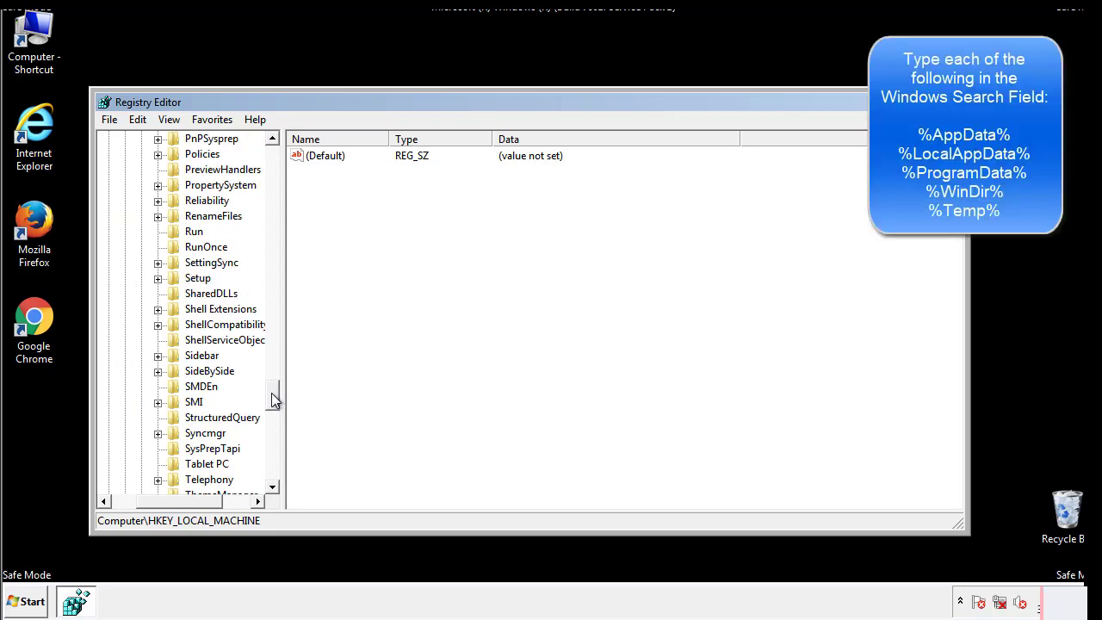
Delete the tappi.loc value from the HKLM Run key and scroll the tree back up.
left_click(183, 234)
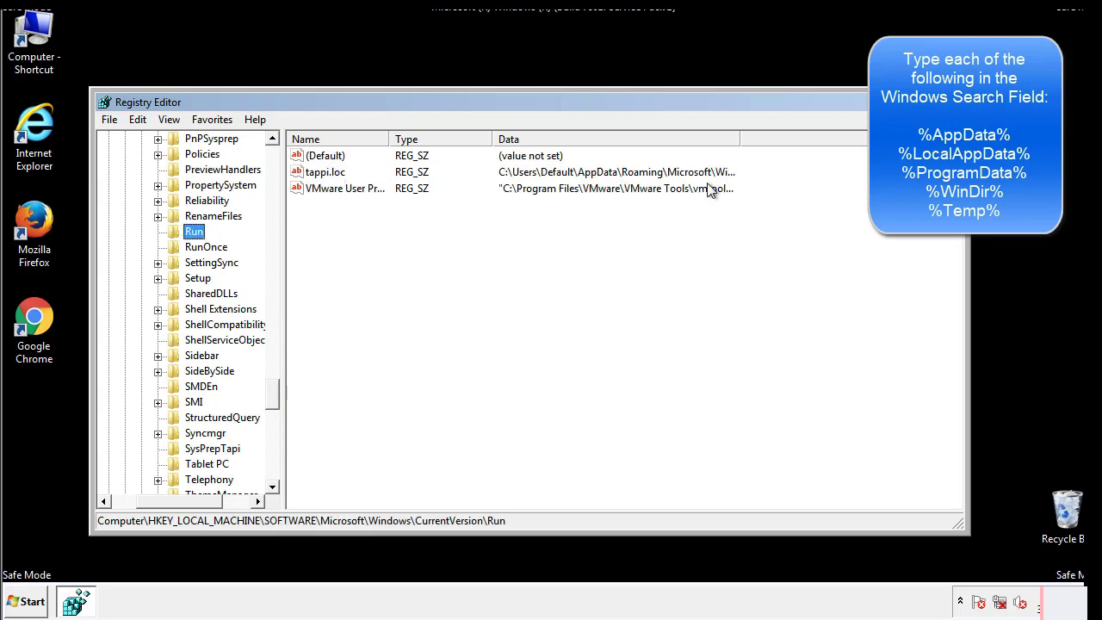
left_click(325, 175)
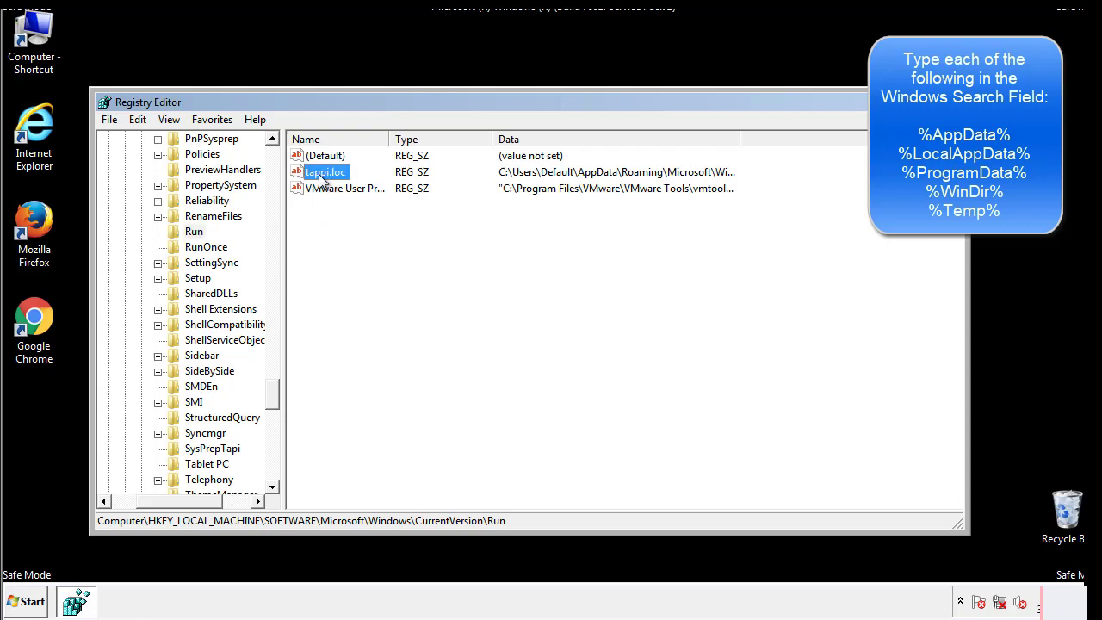
right_click(319, 174)
left_click(345, 224)
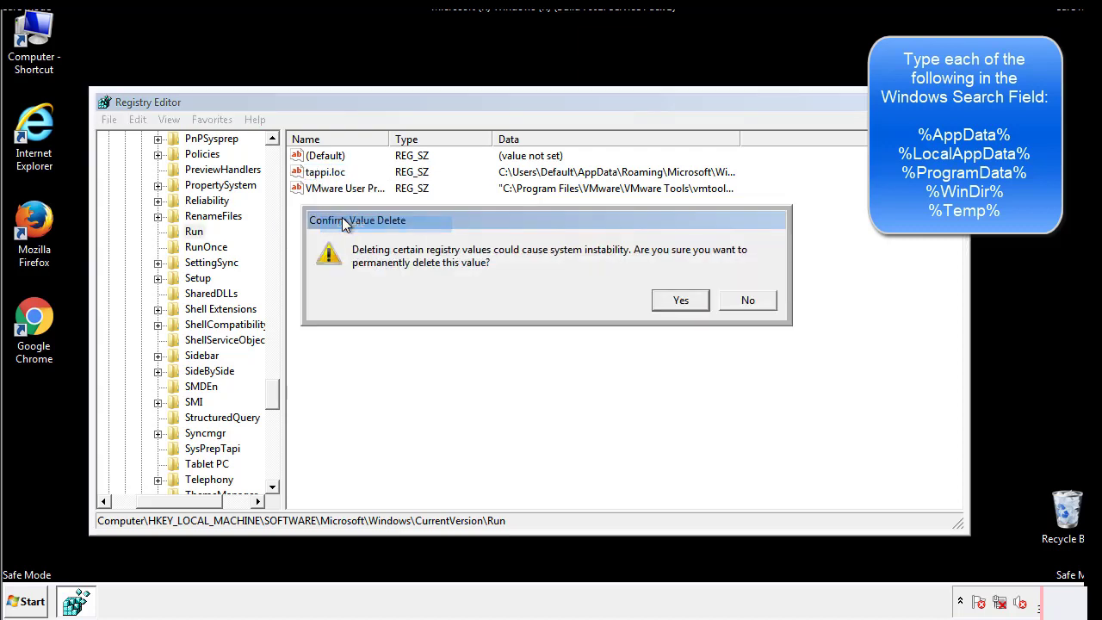
left_click(672, 306)
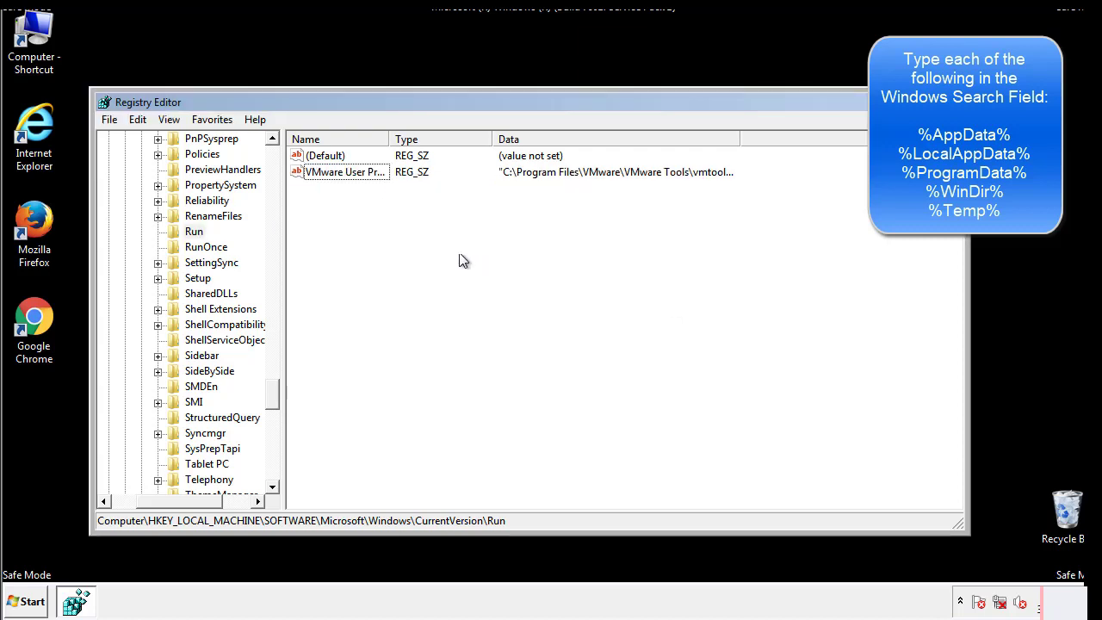
left_click_drag(274, 394, 272, 472)
left_click_drag(162, 501, 135, 512)
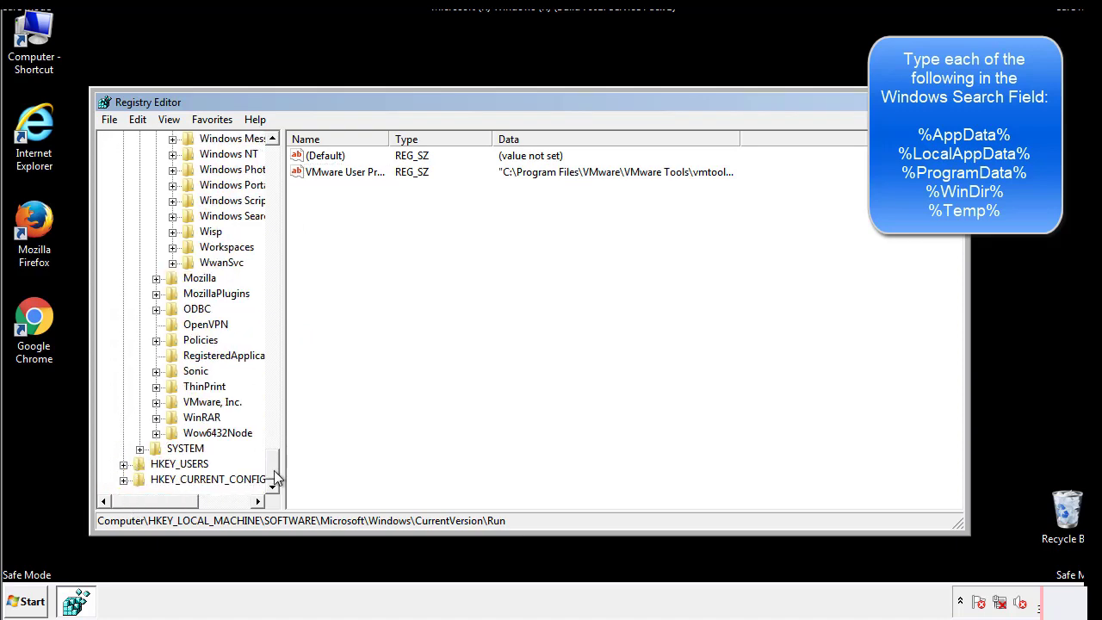
left_click_drag(276, 476, 281, 164)
Collapse HKEY_LOCAL_MACHINE and expand HKEY_CURRENT_USER\Software\Microsoft\Windows\CurrentVersion.
left_click(123, 185)
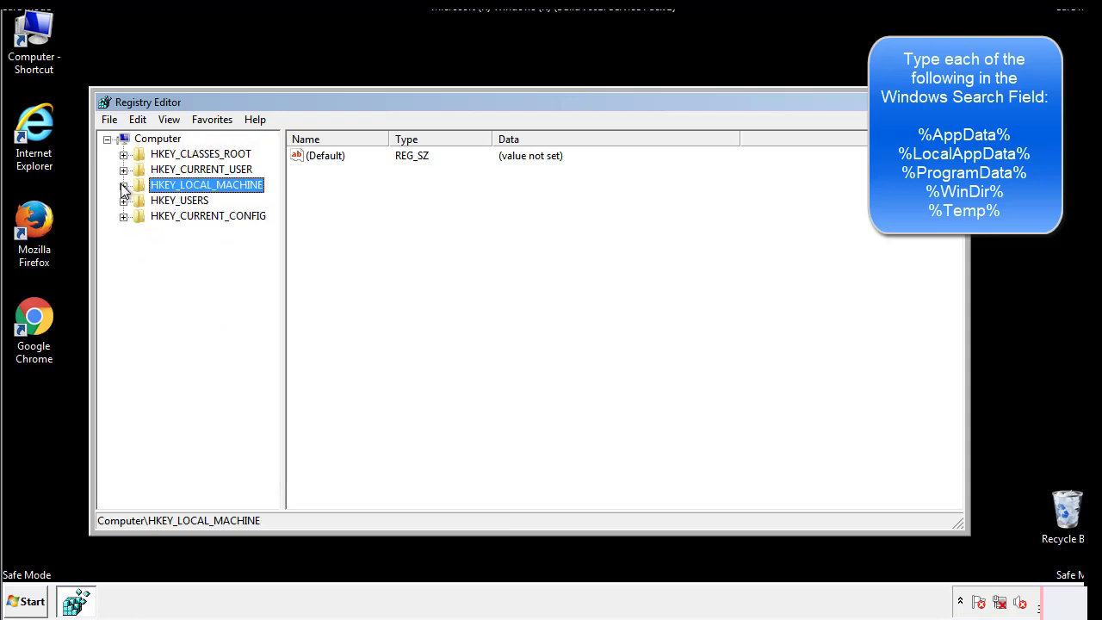
left_click(124, 169)
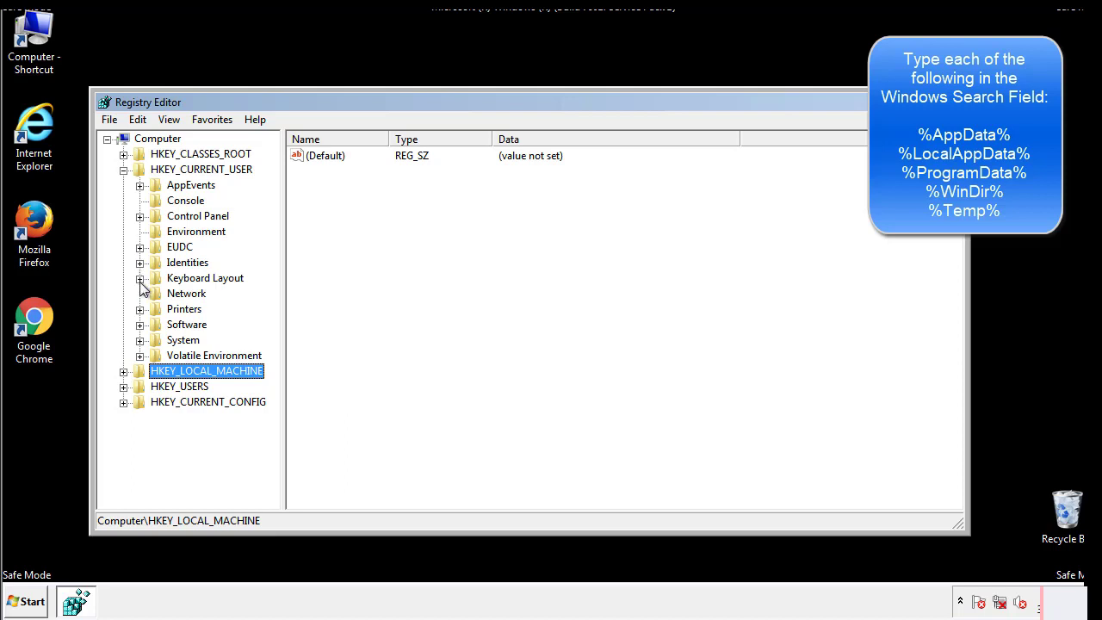
left_click(139, 325)
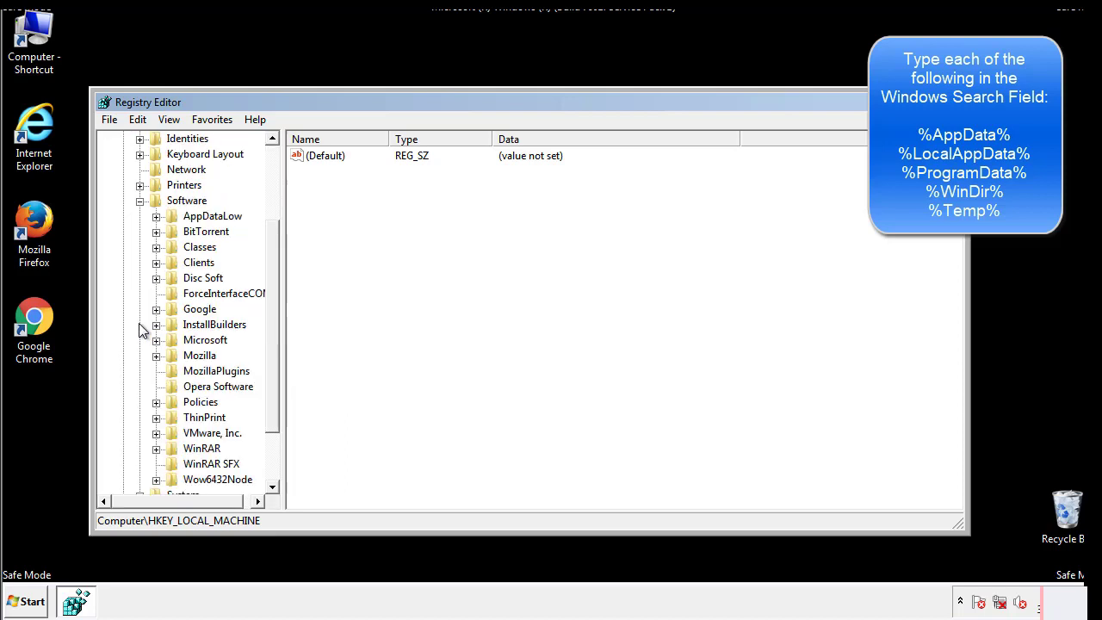
left_click_drag(270, 313, 271, 329)
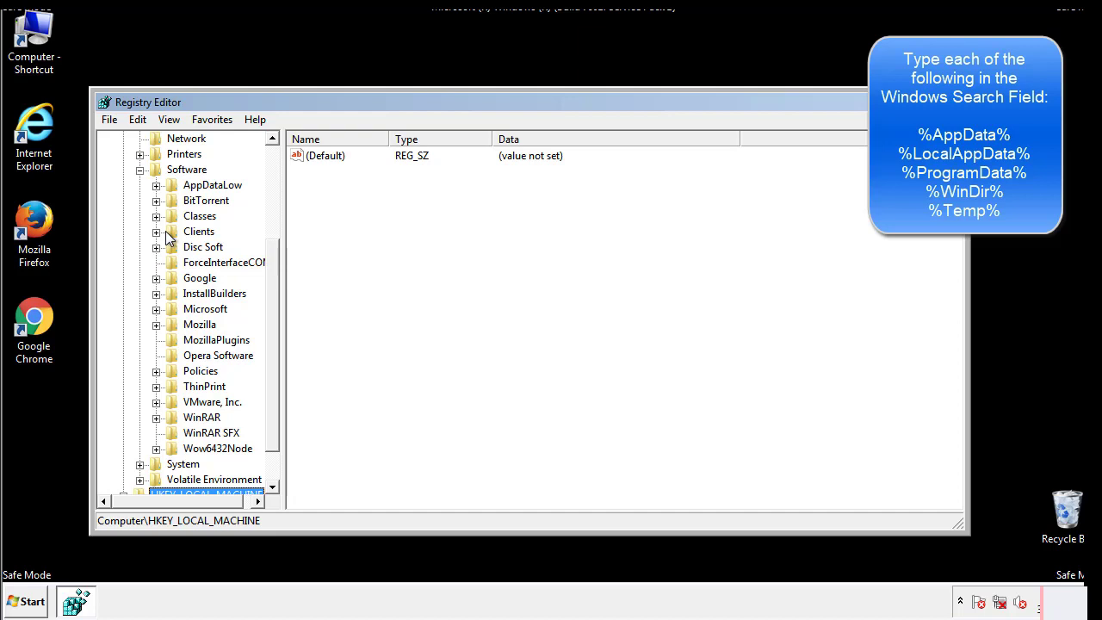
left_click(156, 310)
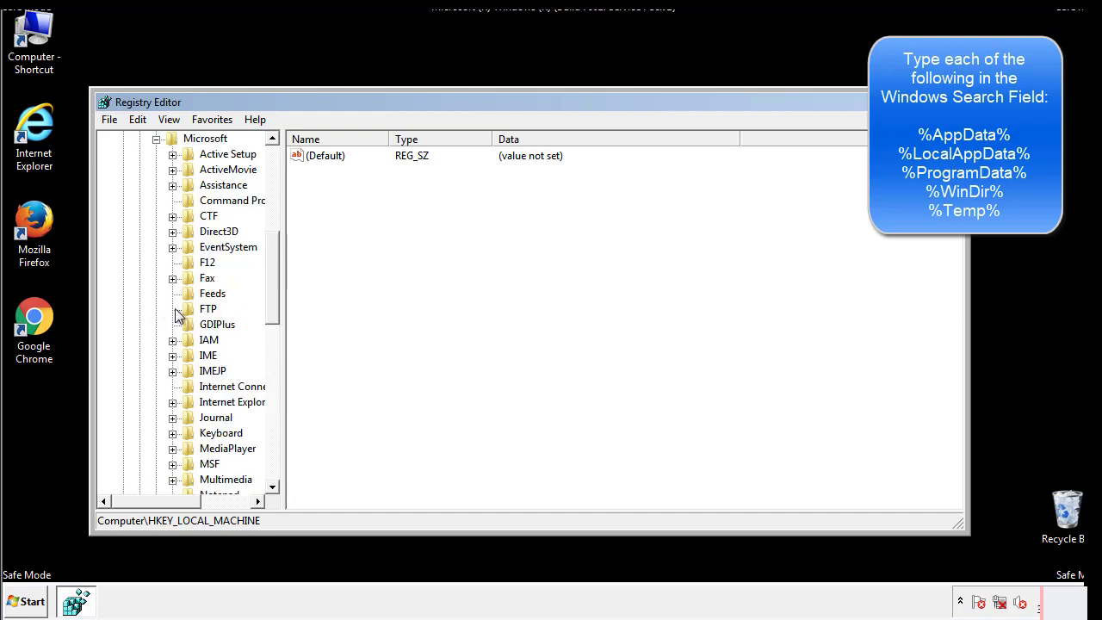
left_click_drag(270, 251, 272, 363)
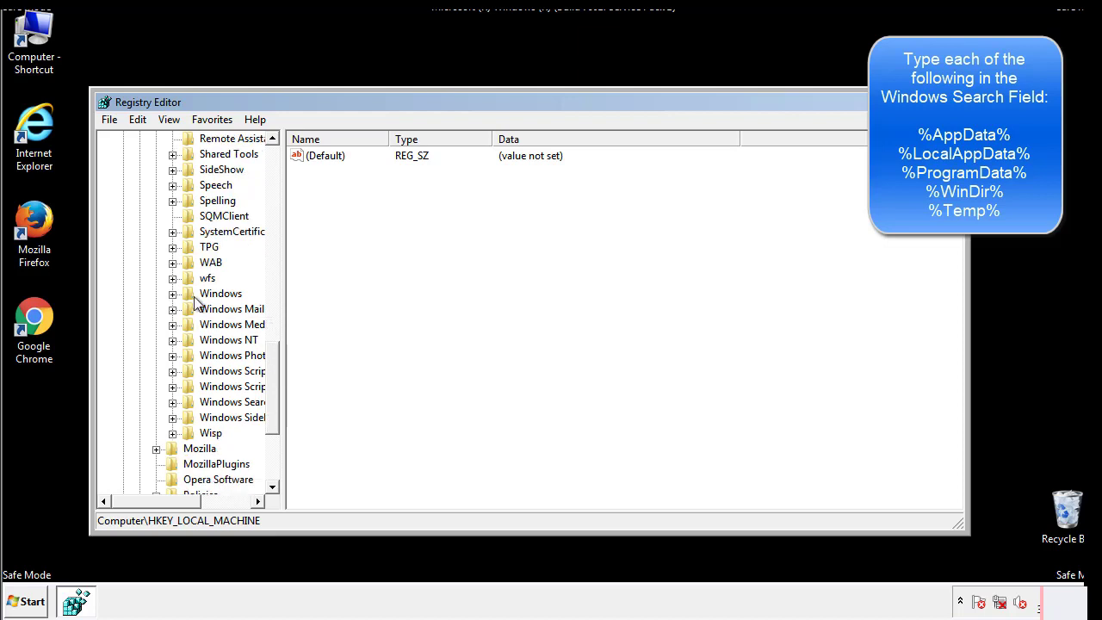
left_click(172, 293)
left_click(188, 309)
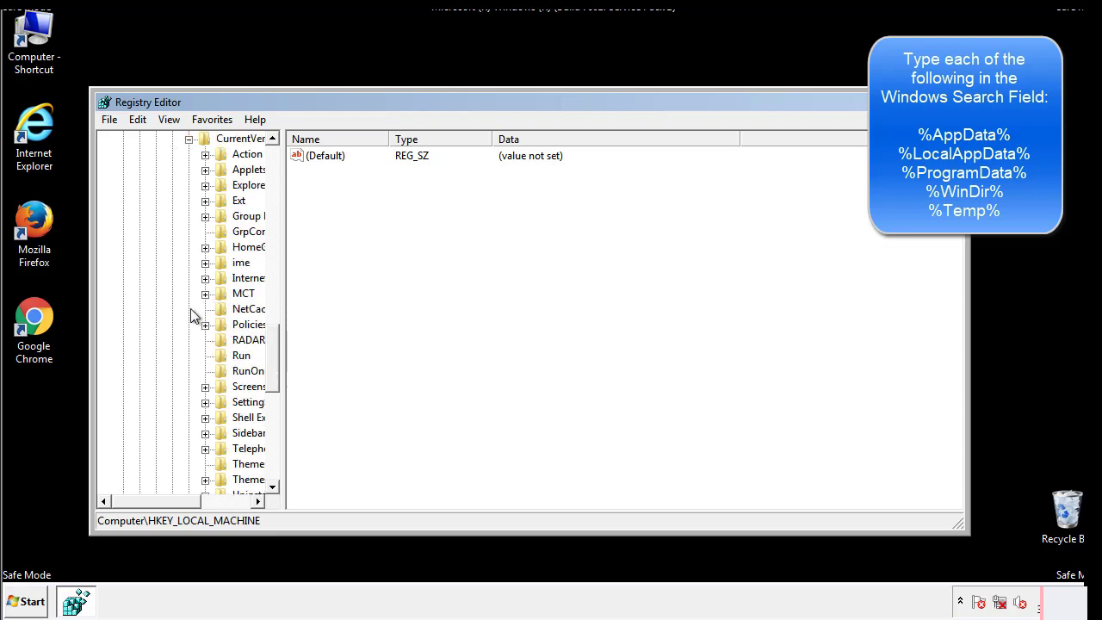
left_click_drag(167, 506, 194, 501)
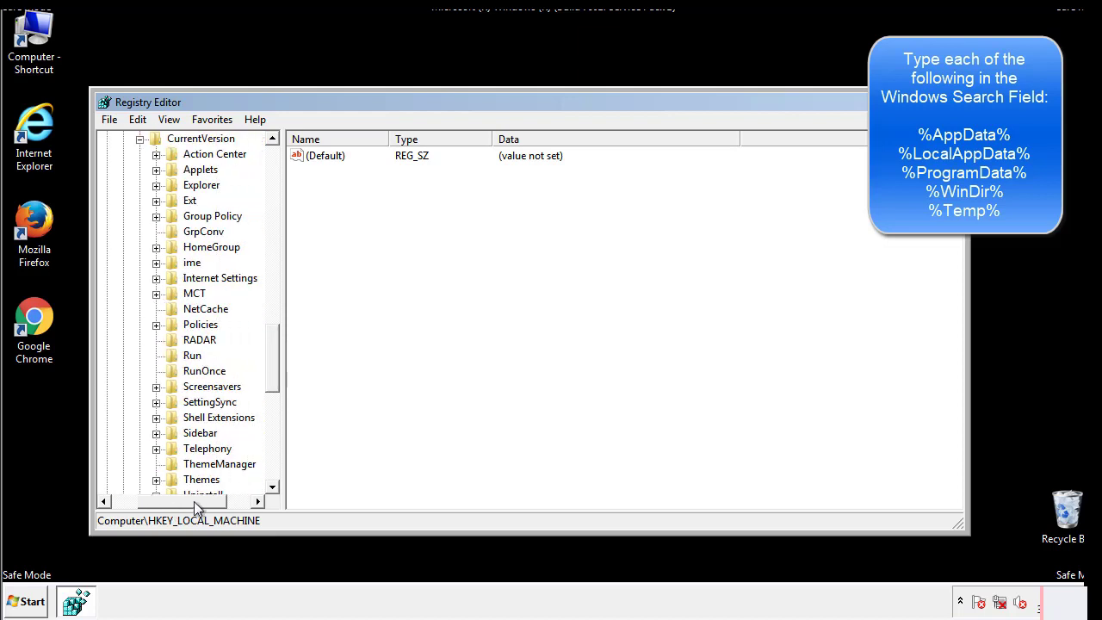
View the HKCU Run key's DAEMON Tools entry, then collapse the Windows key.
left_click(191, 356)
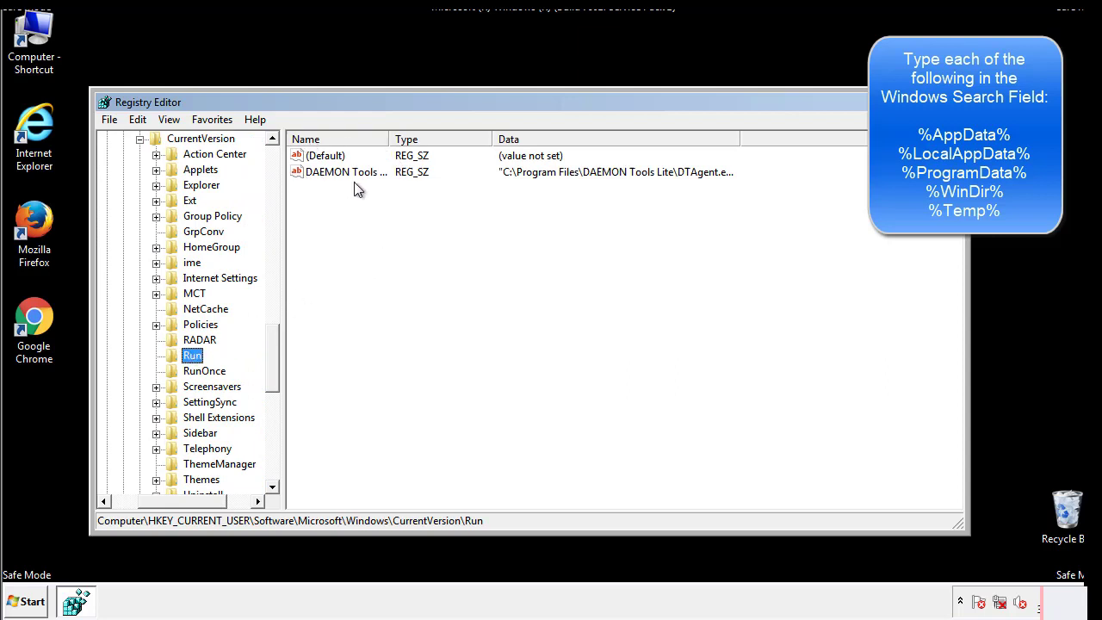
left_click(470, 198)
left_click_drag(182, 498, 157, 500)
left_click_drag(279, 374, 272, 359)
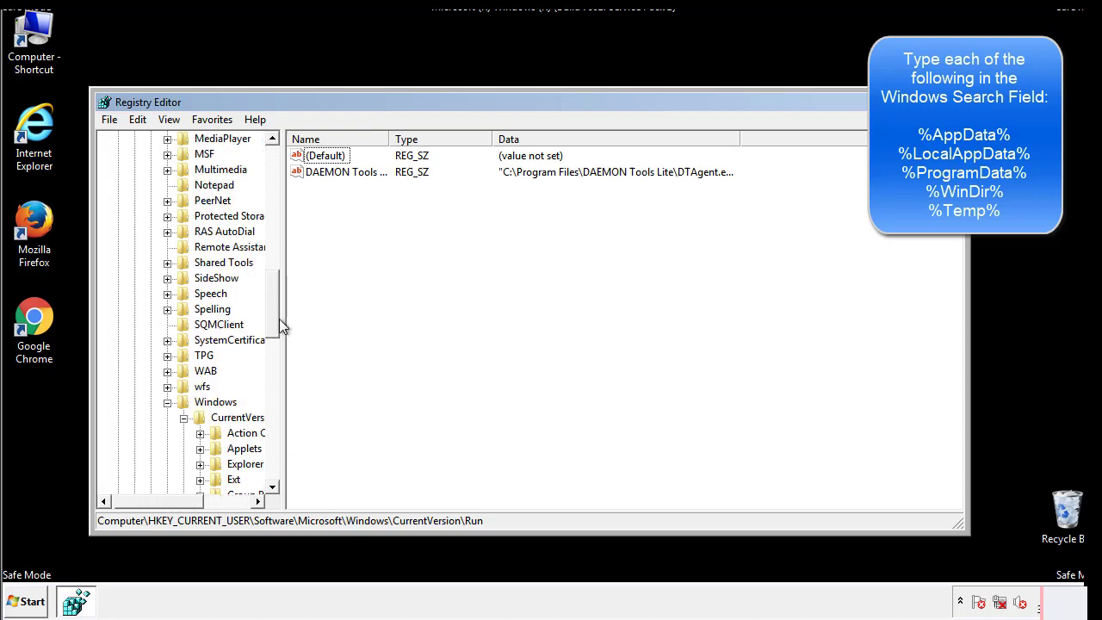
left_click(167, 403)
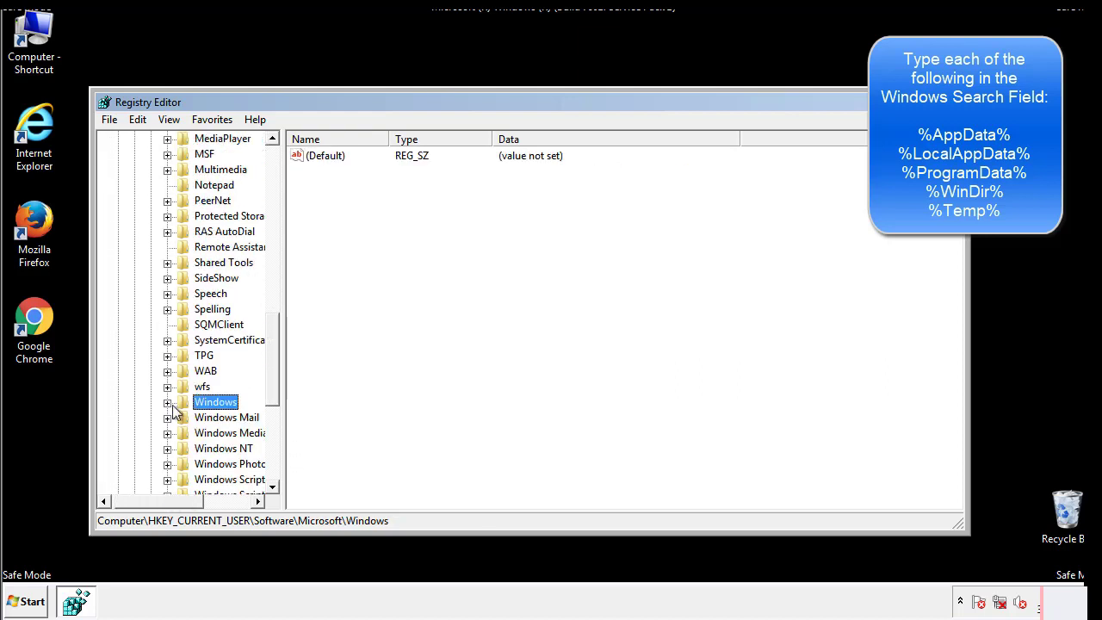
Search the registry with Edit > Find for %temp%, reaching the Temporary Files key.
left_click_drag(276, 383, 278, 213)
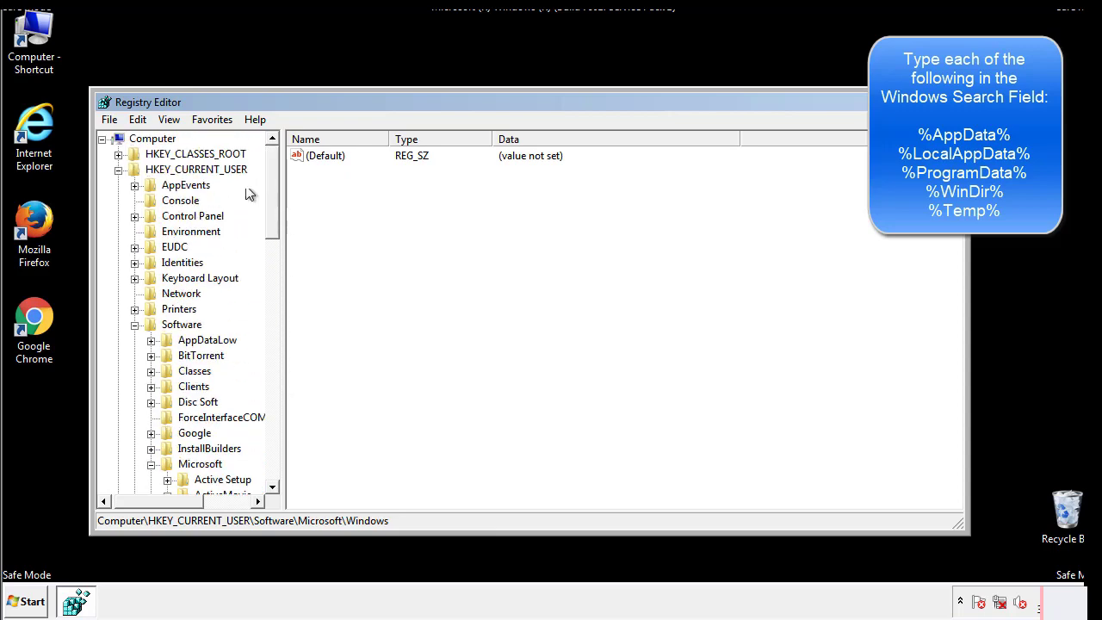
left_click(139, 120)
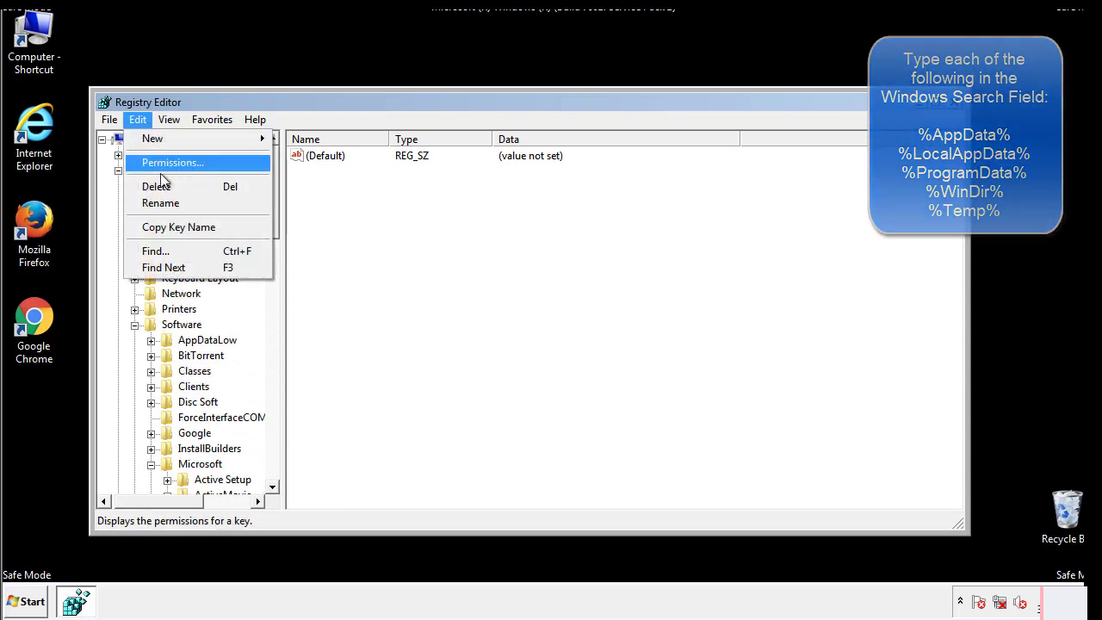
left_click(148, 251)
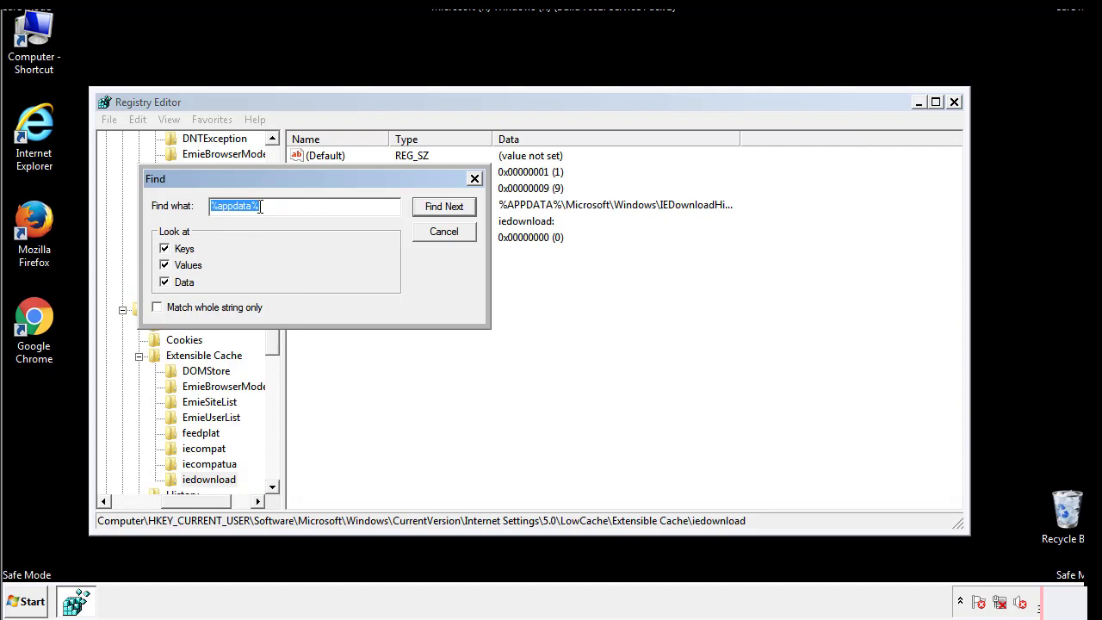
type("%temp%")
key("Return")
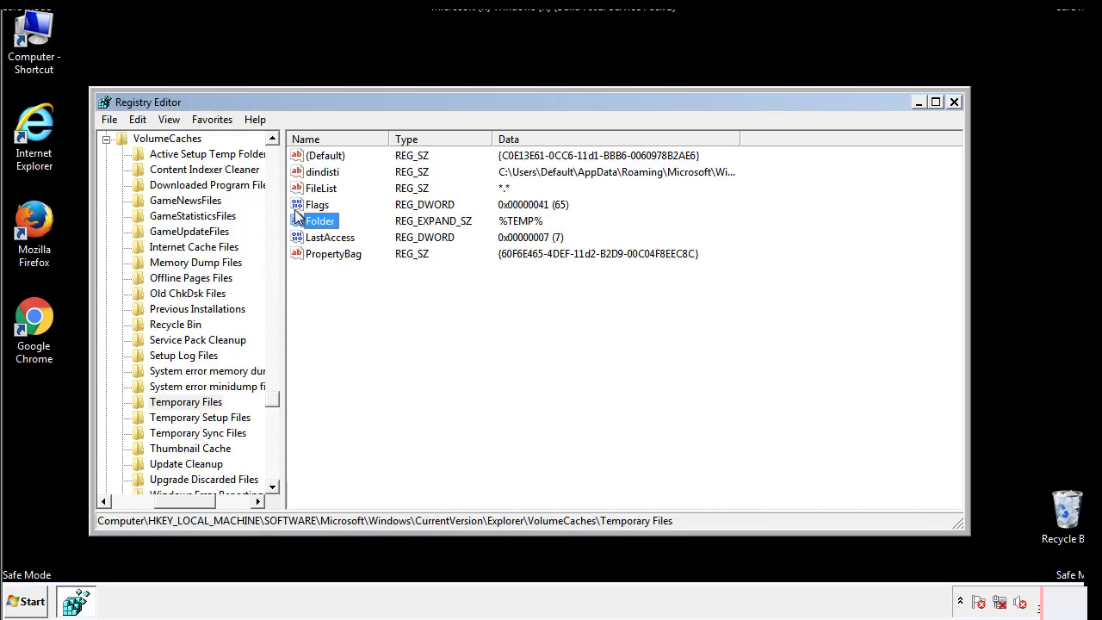
Delete all Temporary Files values, leaving only the empty (Default) value.
left_click(452, 301)
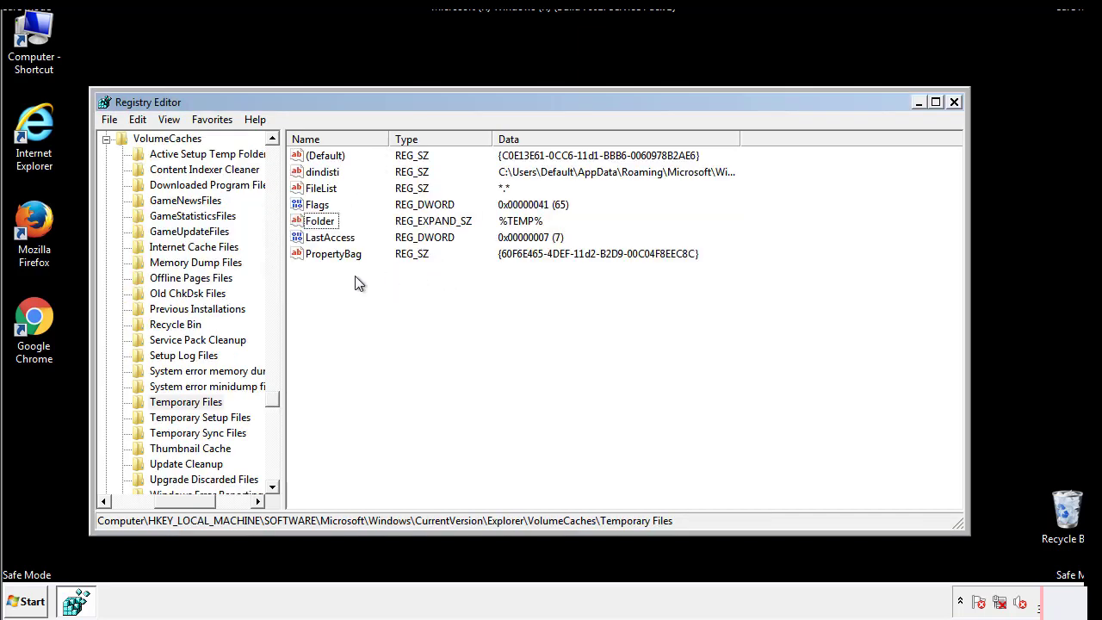
left_click_drag(355, 277, 315, 160)
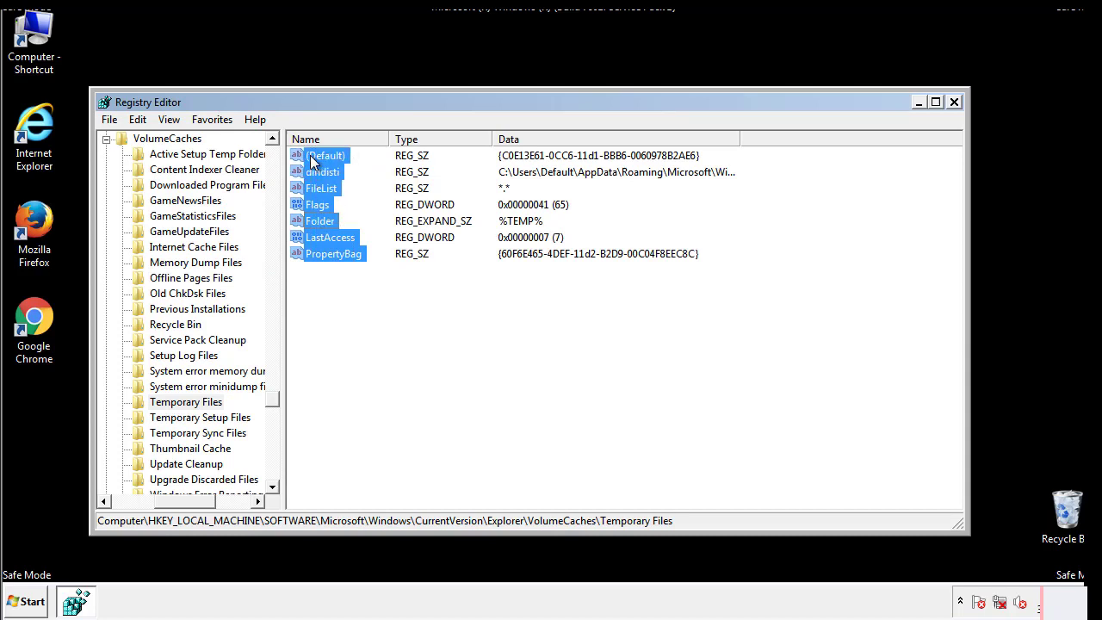
right_click(315, 161)
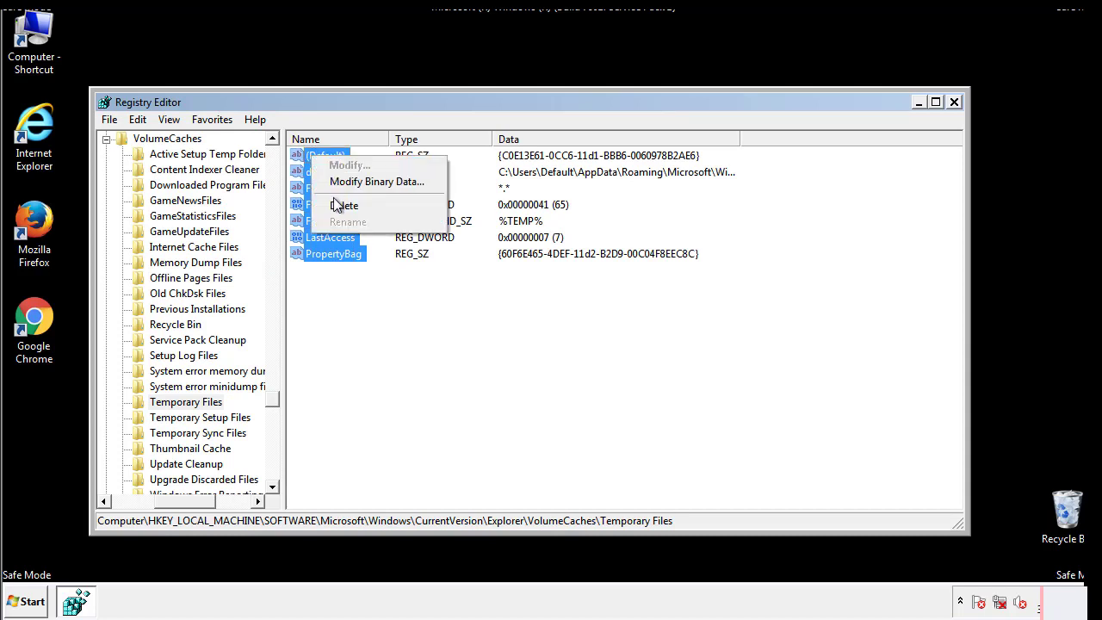
left_click(335, 206)
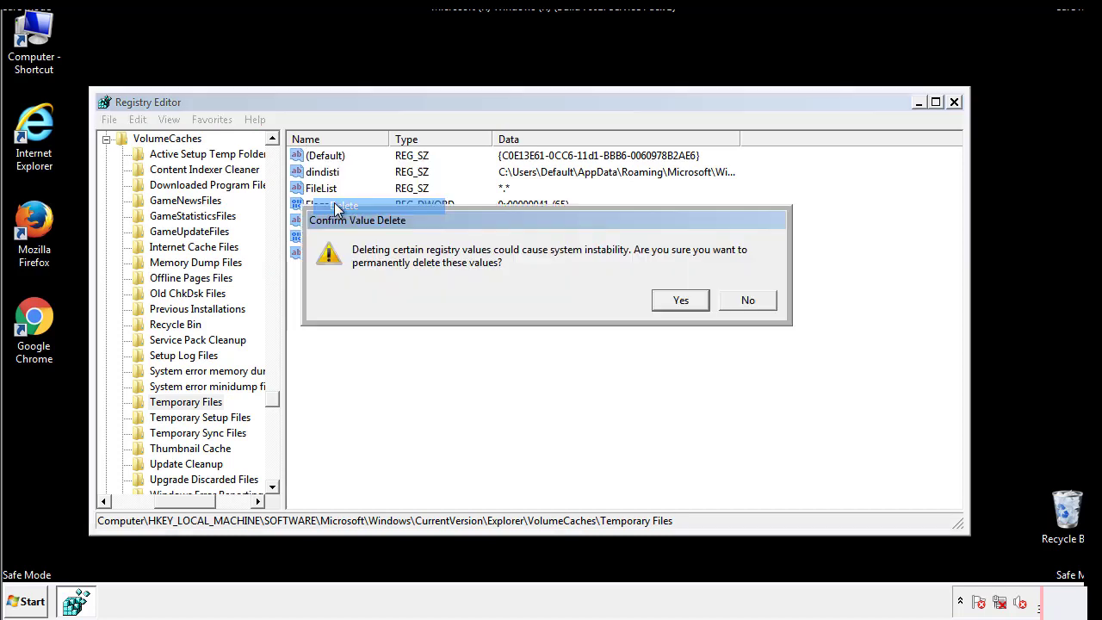
left_click(701, 300)
left_click(381, 207)
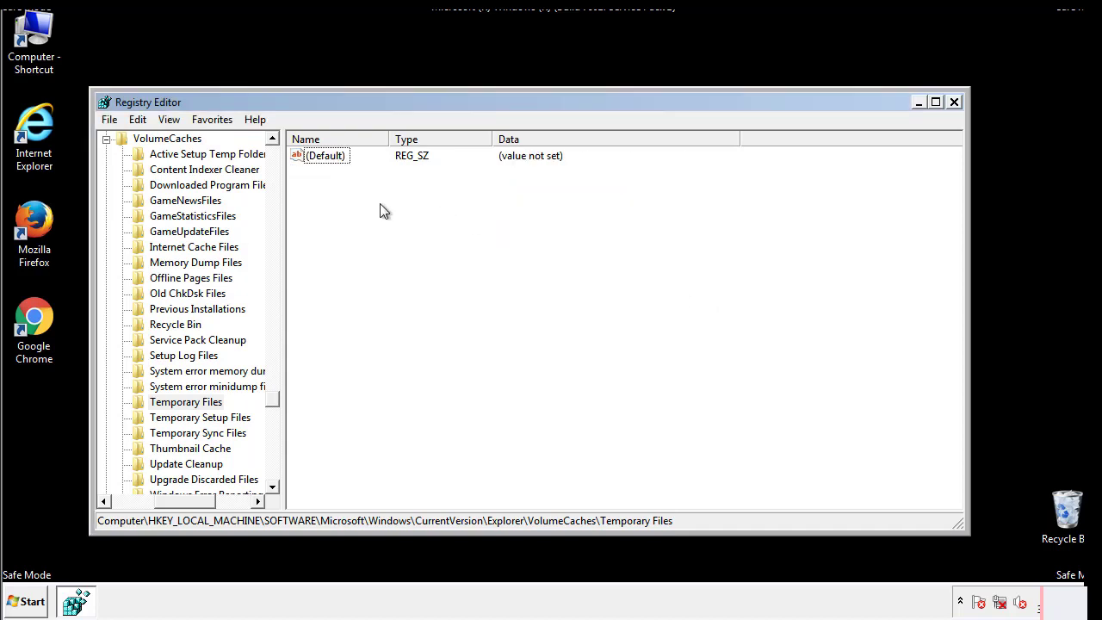
Close Registry Editor and relaunch msconfig from Start search, correcting a typo.
left_click(956, 103)
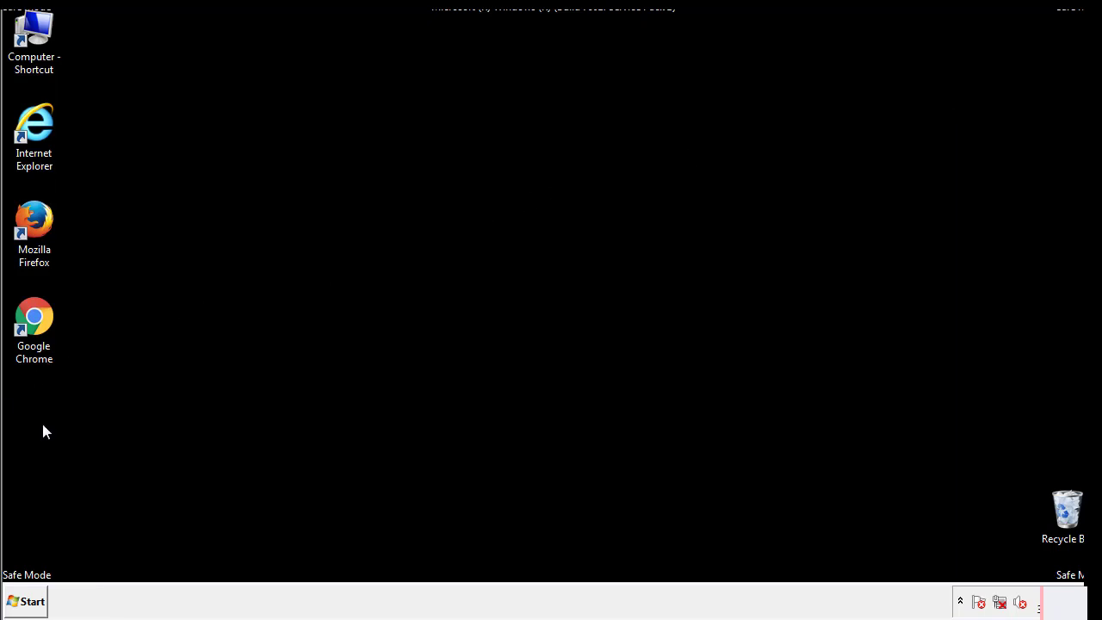
left_click(23, 603)
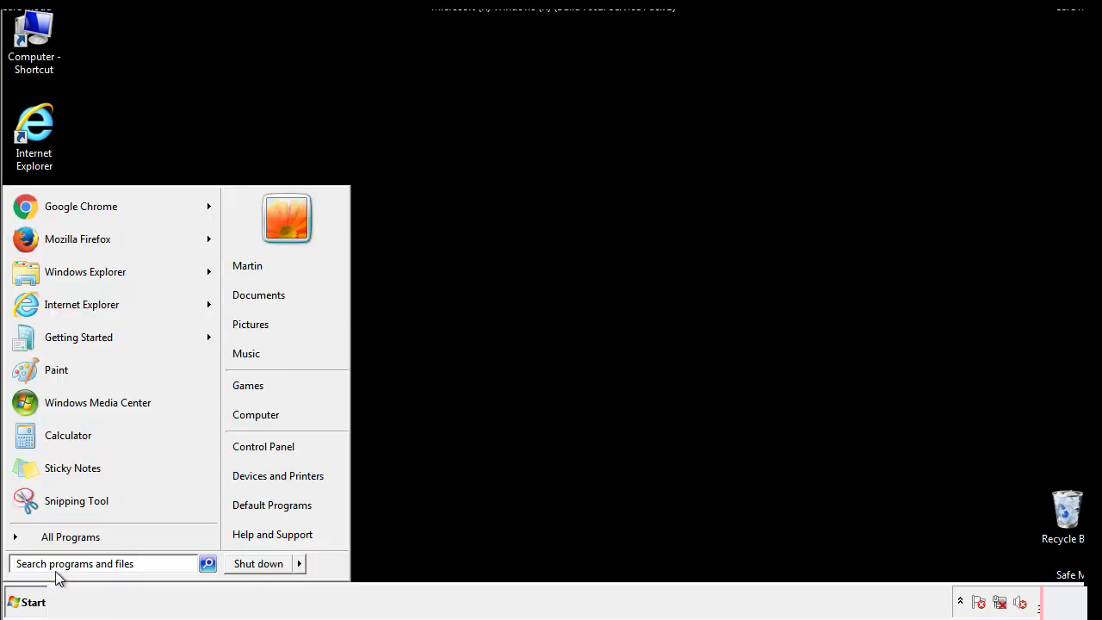
type("mscon")
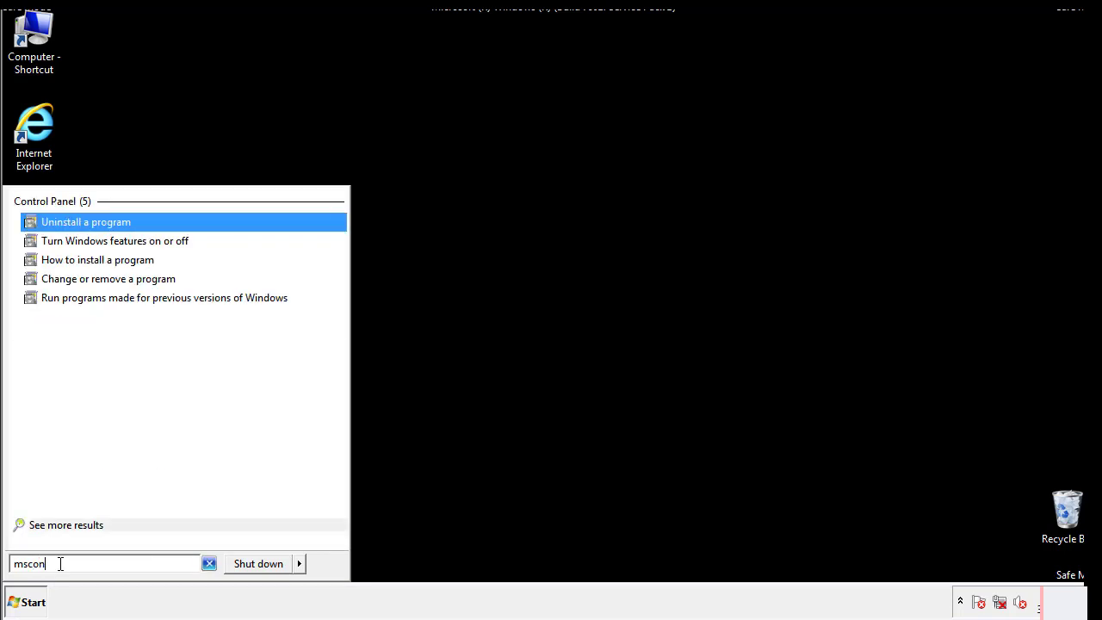
type("fgi")
key("BackSpace")
key("BackSpace")
type("ig")
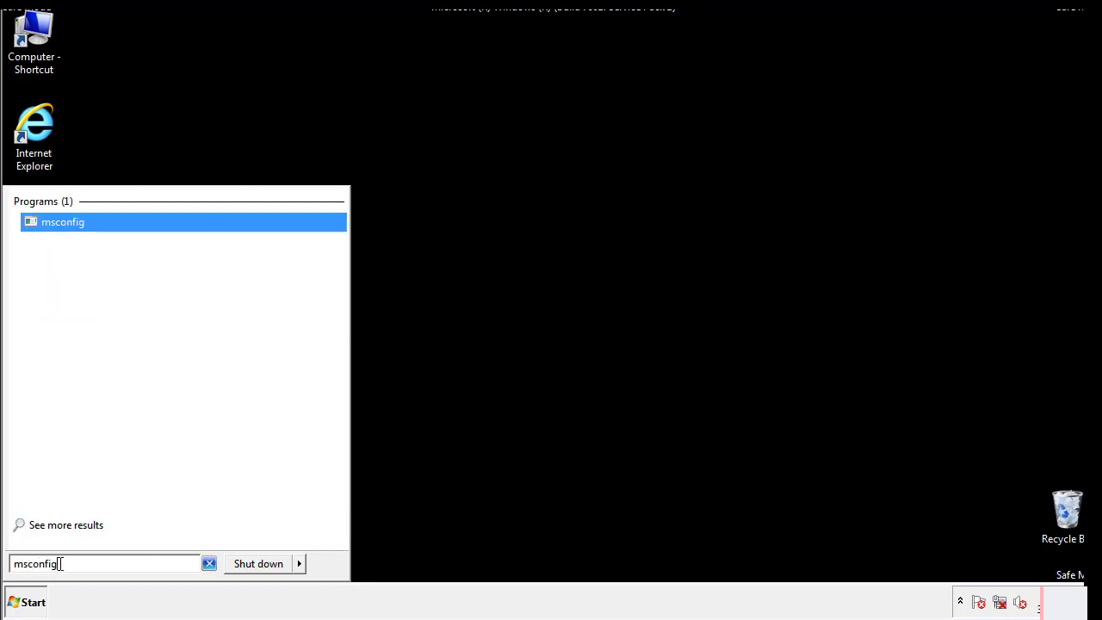
key("Return")
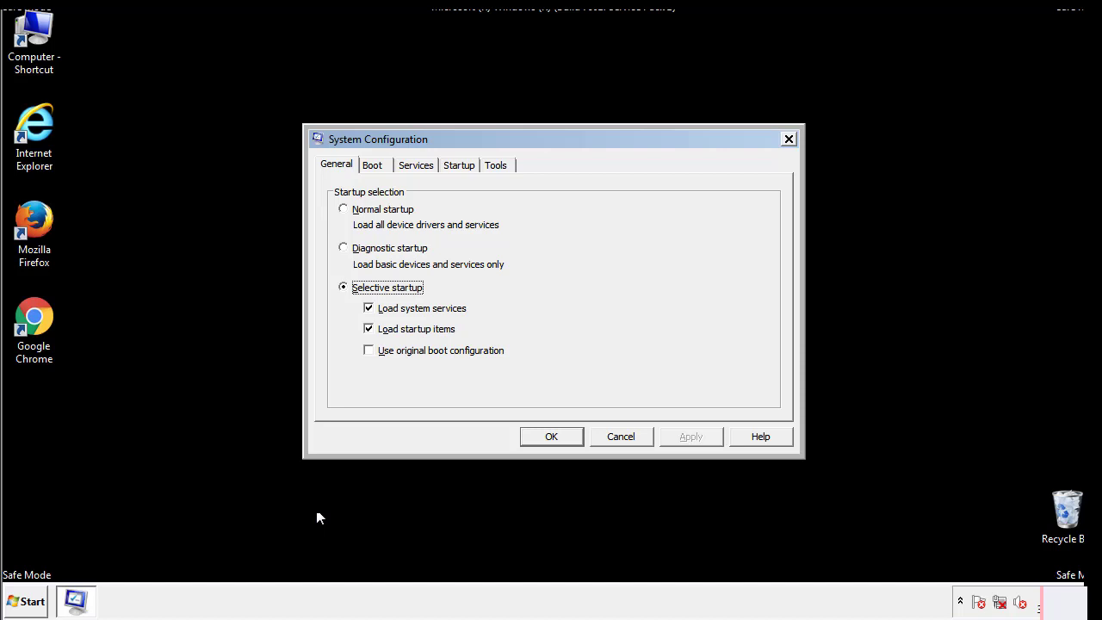
Uncheck Safe boot on the Boot tab, apply and close System Configuration, then restart now.
left_click(372, 165)
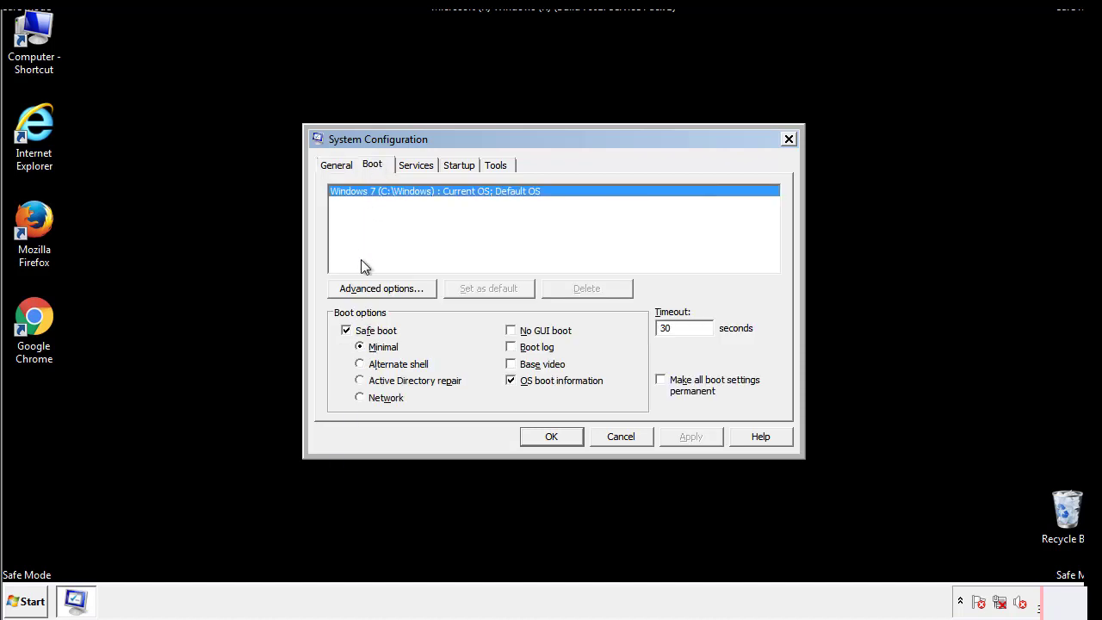
left_click(347, 331)
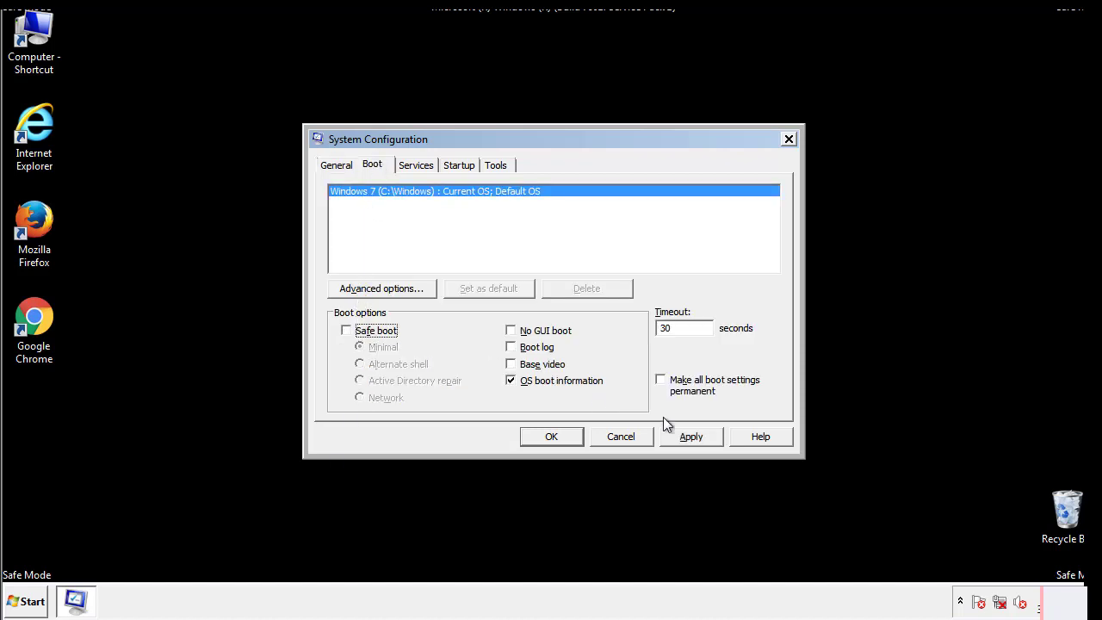
left_click(693, 436)
left_click(550, 436)
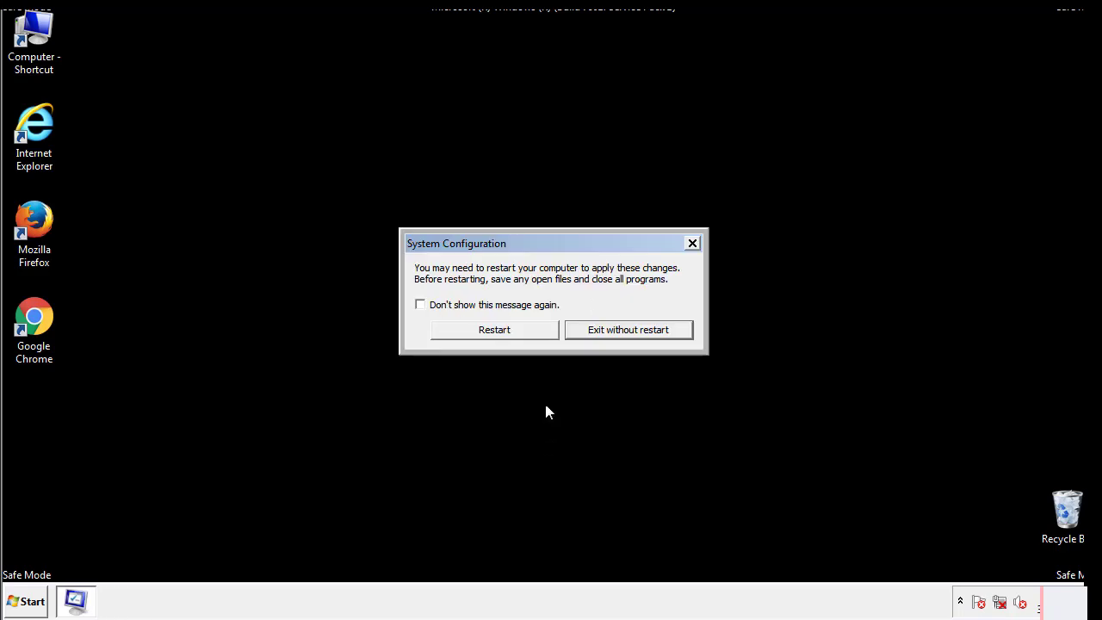
left_click(509, 336)
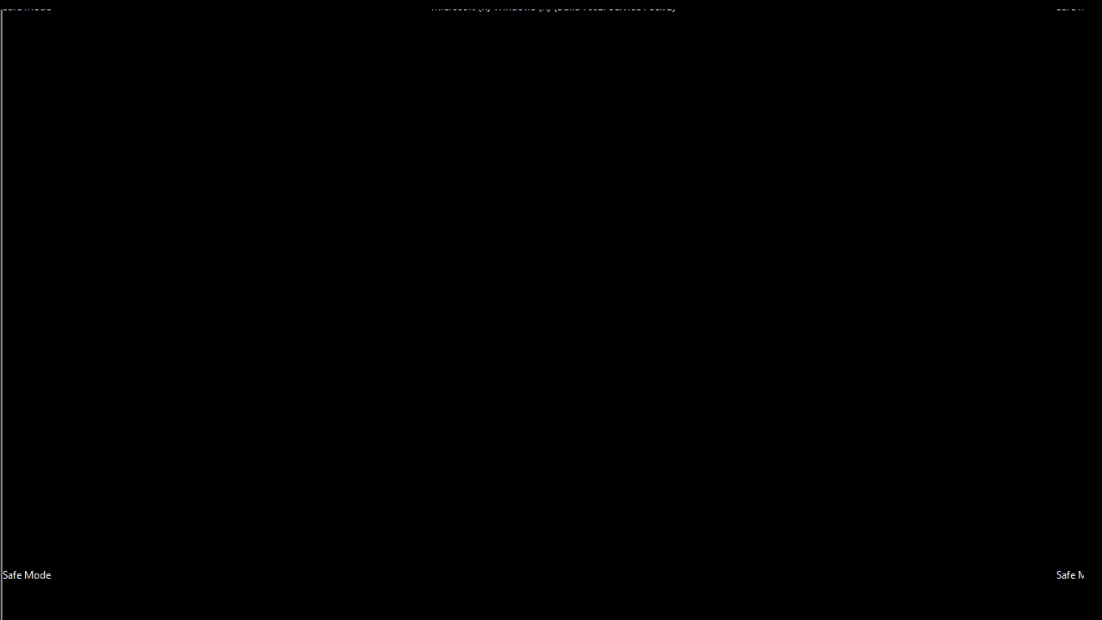